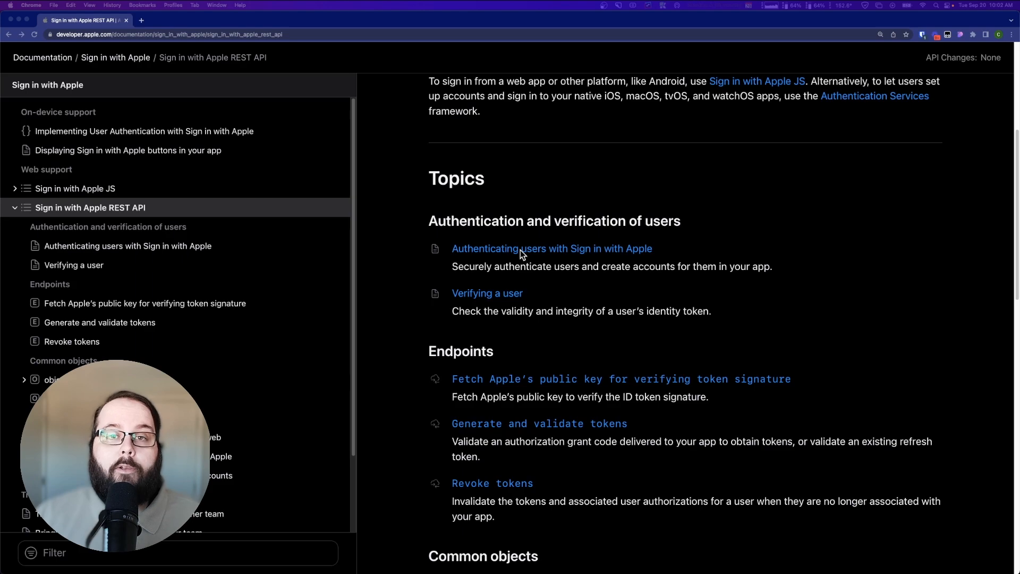
- Open the "Authenticating users with Sign in with Apple" article and review the identity token claims, including the email claims
{"action": "left_click", "coordinate": [592, 251]}
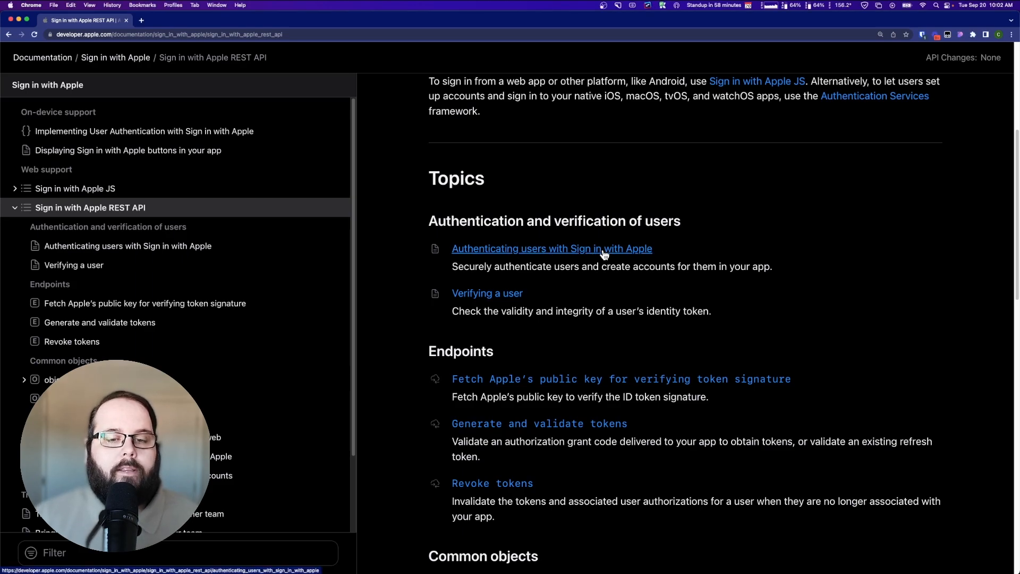
{"action": "left_click", "coordinate": [592, 251]}
{"action": "scroll", "coordinate": [422, 325], "scroll_direction": "down", "scroll_amount": 5}
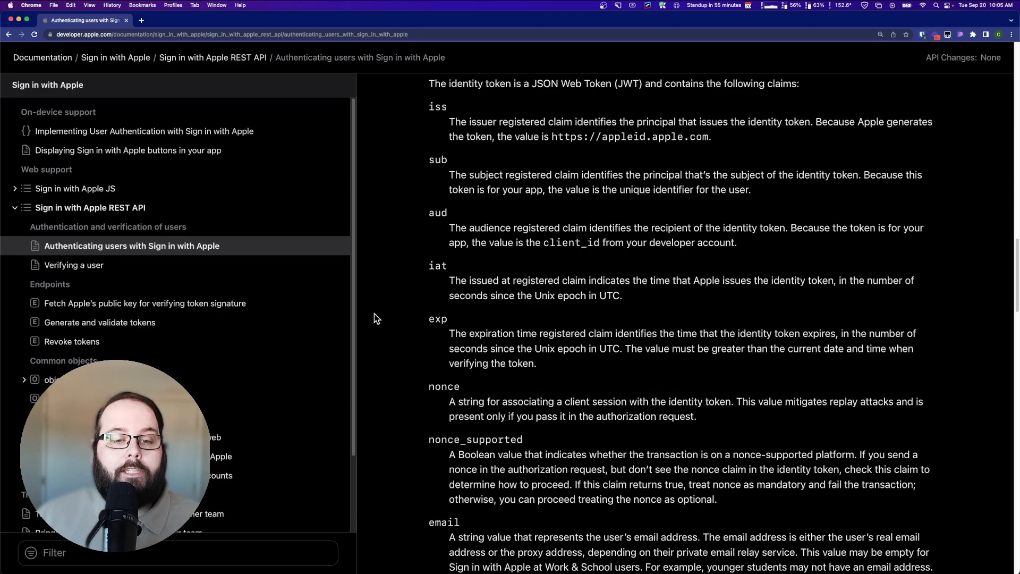
{"action": "scroll", "coordinate": [374, 313], "scroll_direction": "down", "scroll_amount": 2}
{"action": "scroll", "coordinate": [380, 314], "scroll_direction": "down", "scroll_amount": 5}
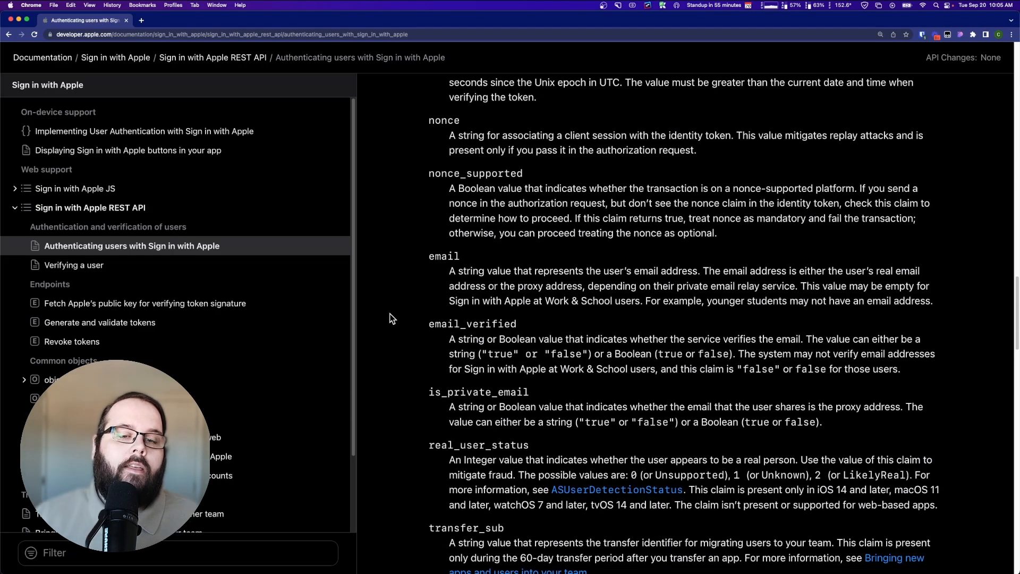
{"action": "left_click_drag", "start_coordinate": [425, 254], "coordinate": [949, 303]}
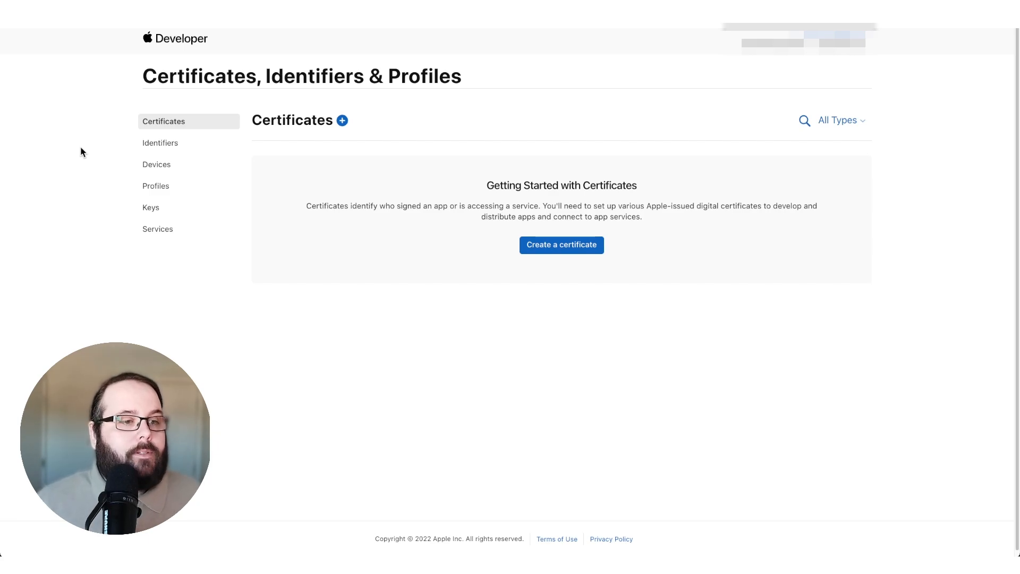
- Begin registering a new identifier as an App ID of type App
{"action": "left_click", "coordinate": [159, 149]}
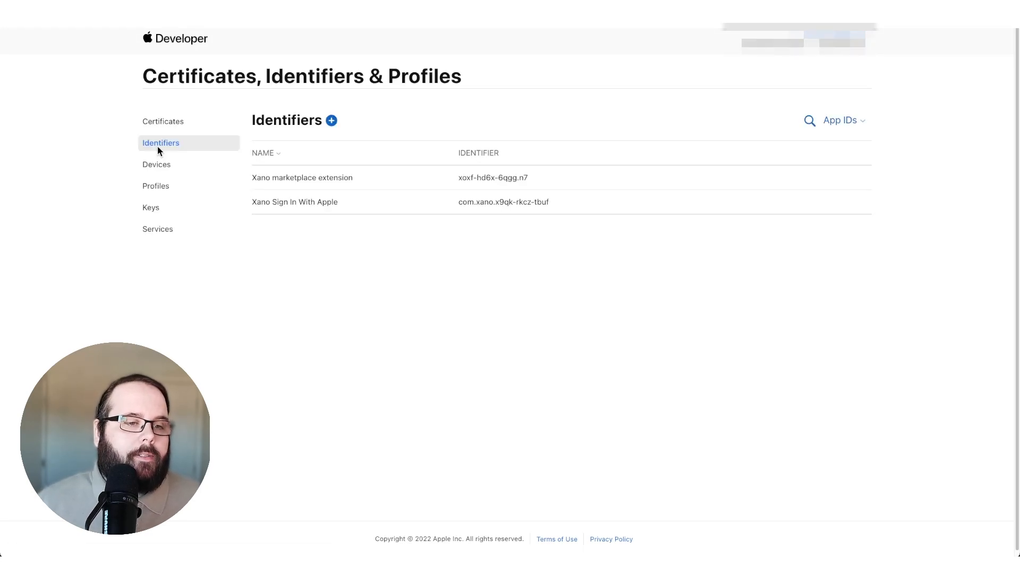
{"action": "left_click", "coordinate": [332, 122]}
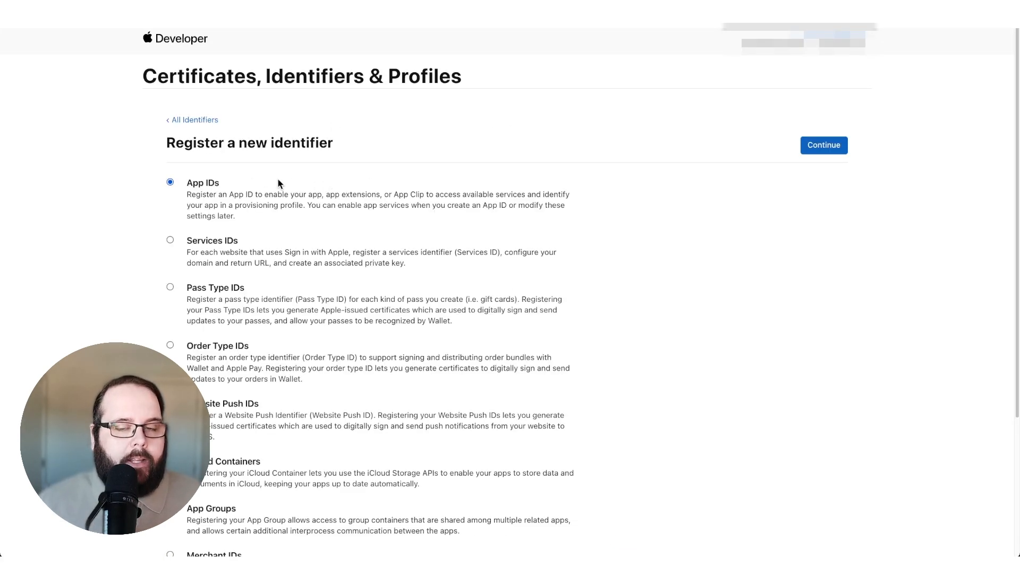
{"action": "left_click", "coordinate": [829, 145]}
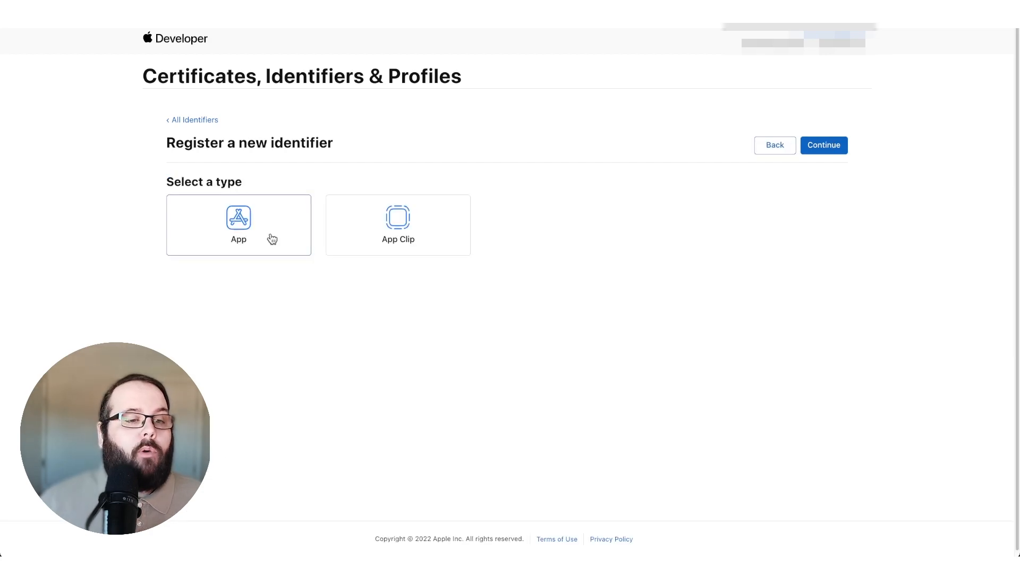
{"action": "left_click", "coordinate": [820, 154]}
- Enter the App ID description "sign in with apple demo" and the explicit bundle ID "com.xano.appledemo"
{"action": "left_click", "coordinate": [234, 231]}
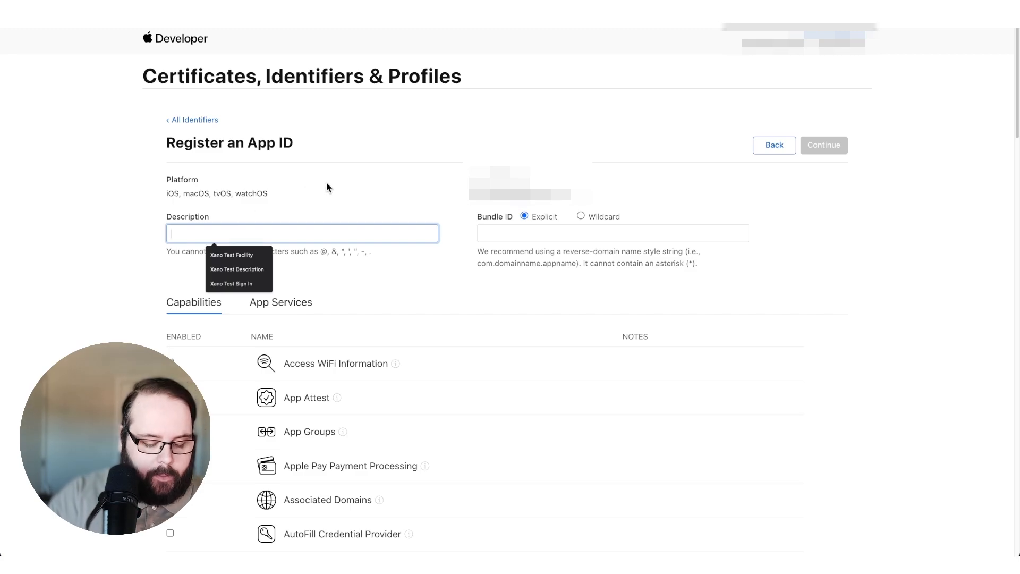
{"action": "type", "text": "sign"}
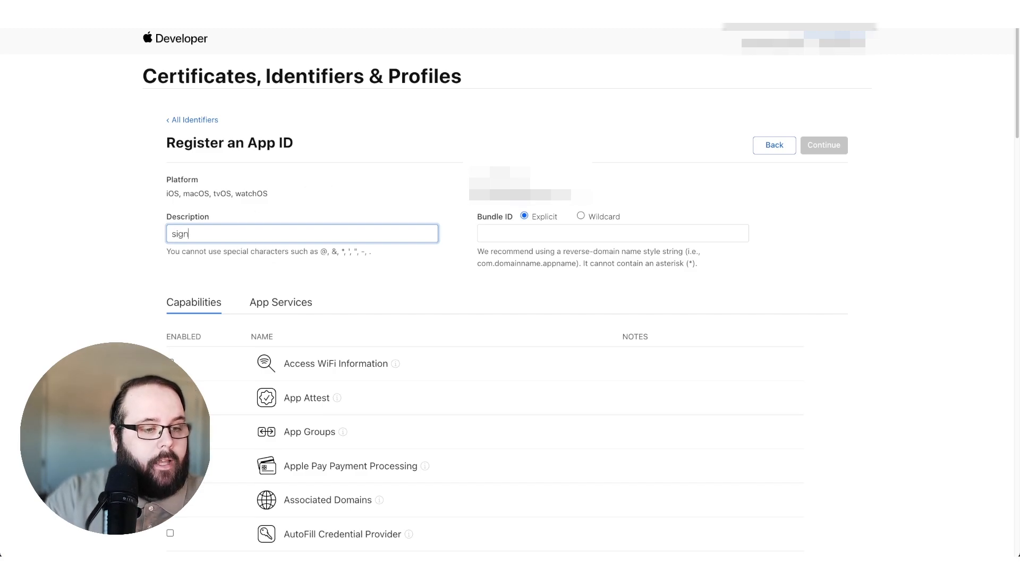
{"action": "type", "text": " in with apple demo"}
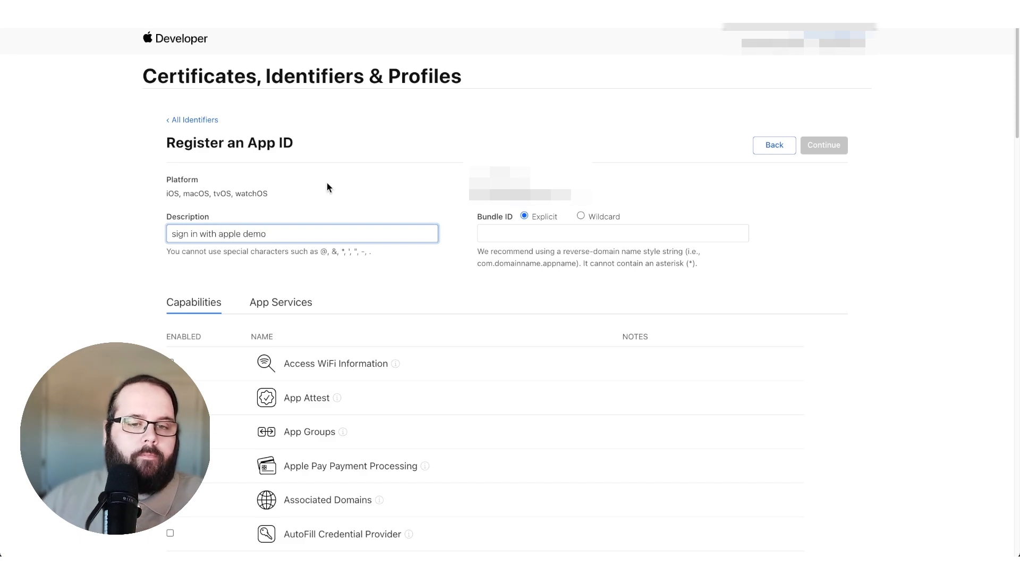
{"action": "left_click", "coordinate": [514, 234]}
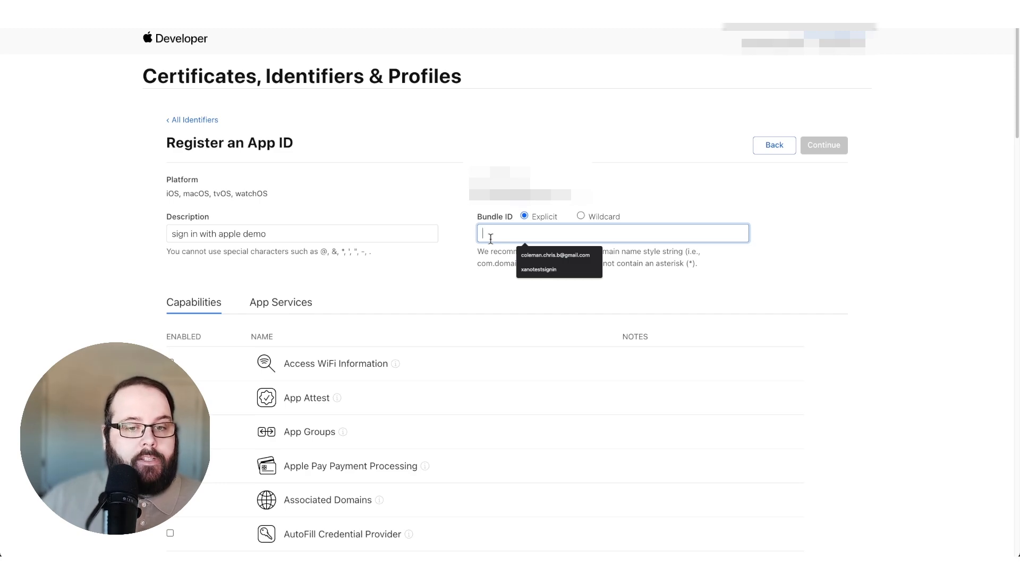
{"action": "type", "text": "c"}
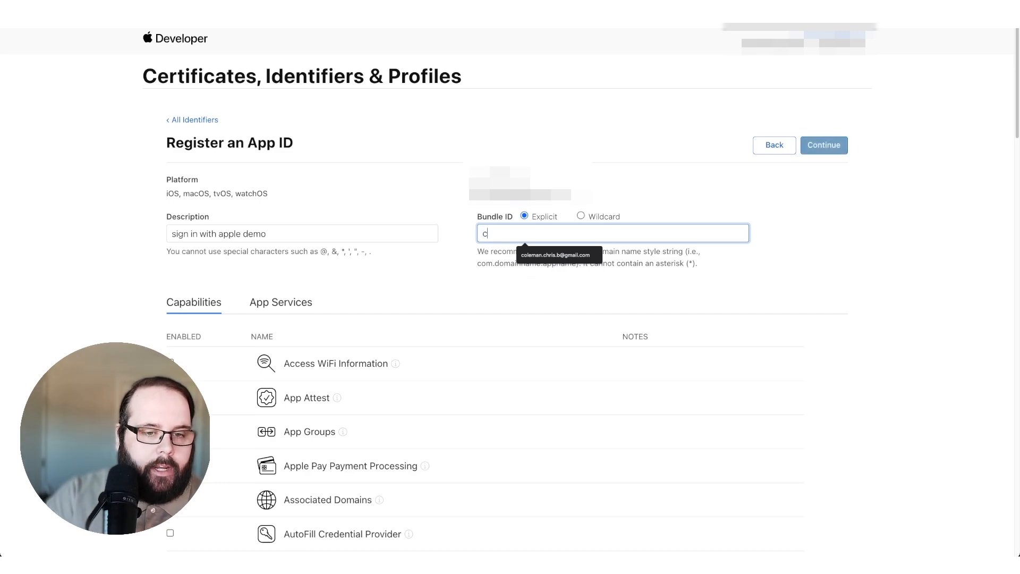
{"action": "type", "text": "om.xano"}
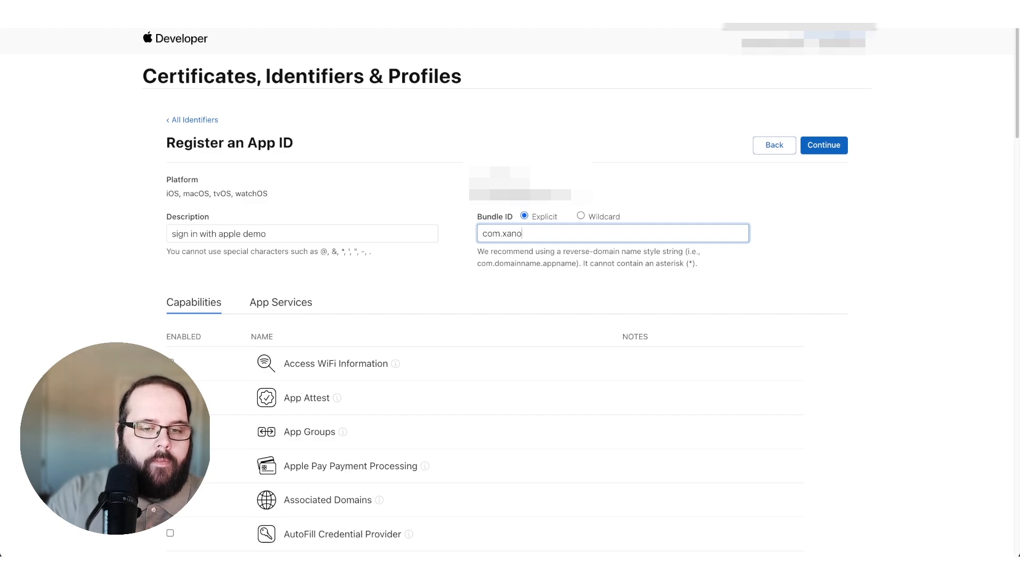
{"action": "type", "text": ".appledemo"}
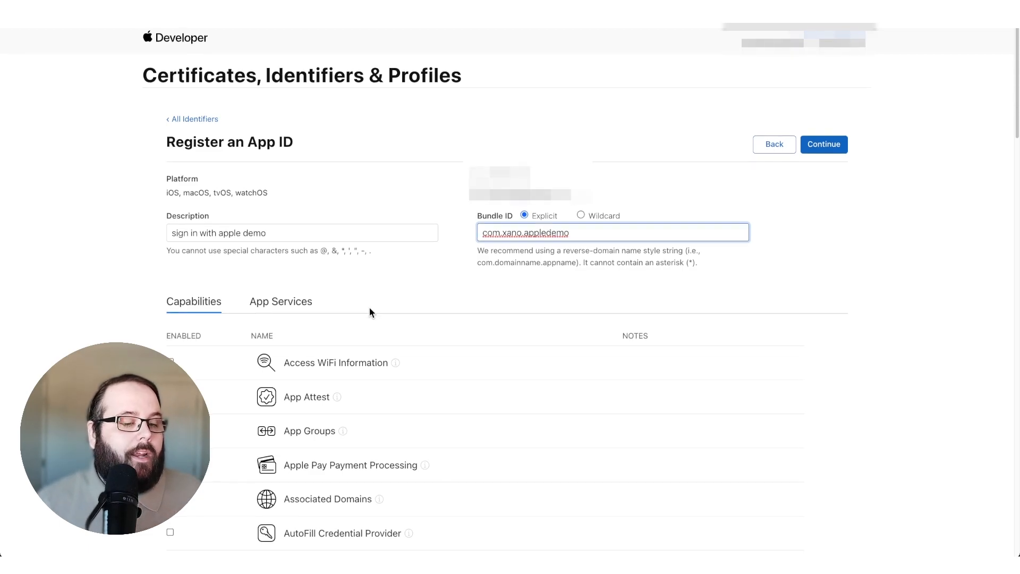
- Enable the Sign In with Apple capability for the App ID and register it
{"action": "scroll", "coordinate": [383, 314], "scroll_direction": "down", "scroll_amount": 5}
{"action": "scroll", "coordinate": [414, 319], "scroll_direction": "down", "scroll_amount": 10}
{"action": "scroll", "coordinate": [416, 324], "scroll_direction": "down", "scroll_amount": 8}
{"action": "scroll", "coordinate": [415, 323], "scroll_direction": "down", "scroll_amount": 6}
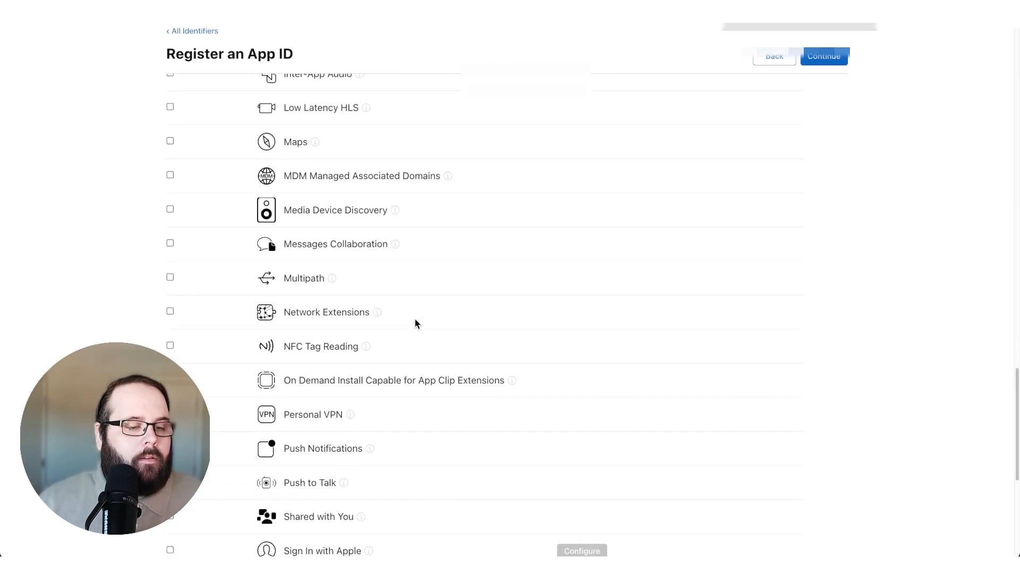
{"action": "left_click", "coordinate": [170, 360]}
{"action": "scroll", "coordinate": [851, 66], "scroll_direction": "down", "scroll_amount": 3}
{"action": "left_click", "coordinate": [825, 59]}
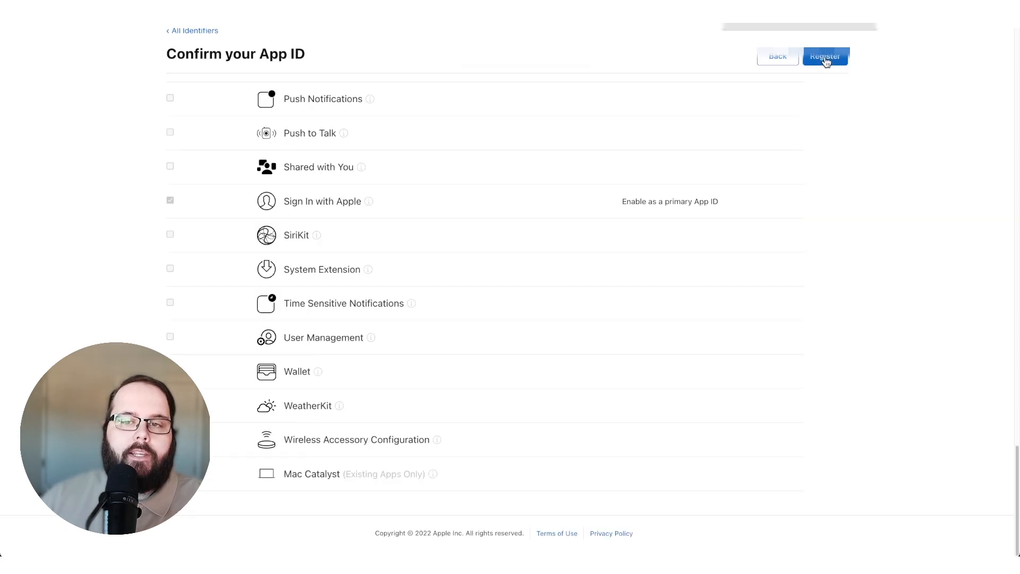
{"action": "scroll", "coordinate": [610, 203], "scroll_direction": "up", "scroll_amount": 20}
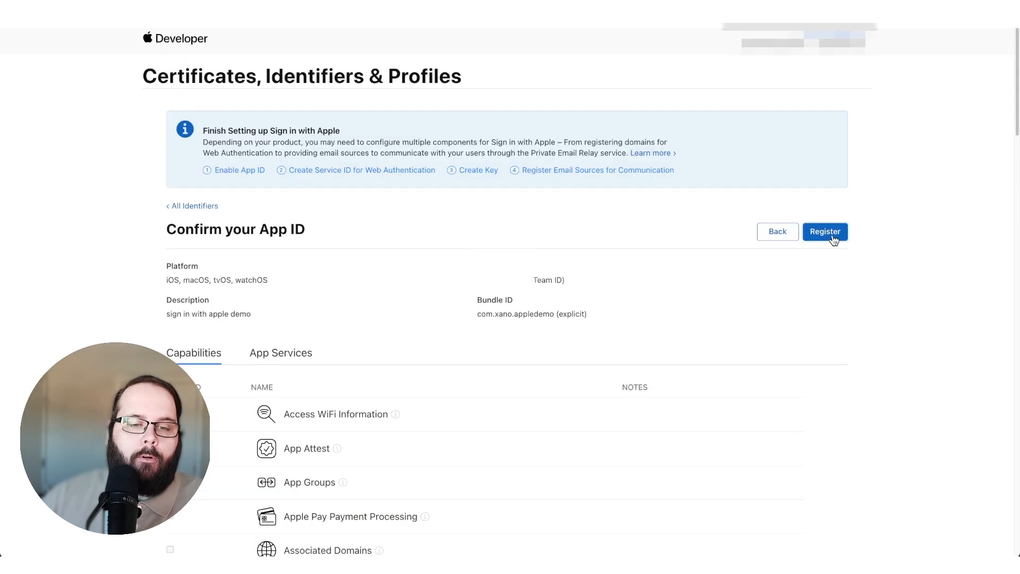
{"action": "left_click", "coordinate": [833, 239]}
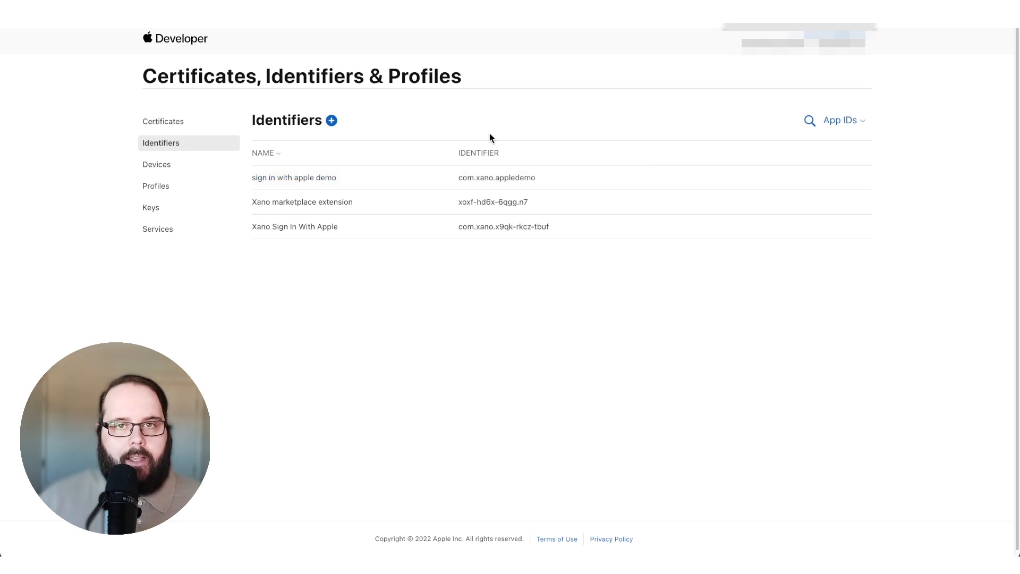
- Filter the identifiers to Services IDs and begin registering a new Services ID
{"action": "left_click", "coordinate": [860, 119]}
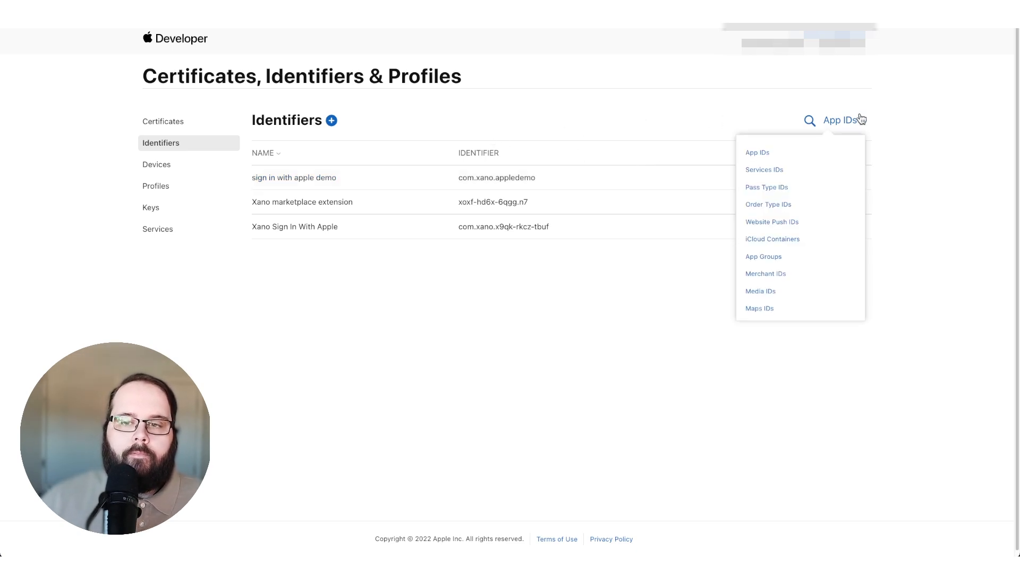
{"action": "left_click", "coordinate": [793, 171]}
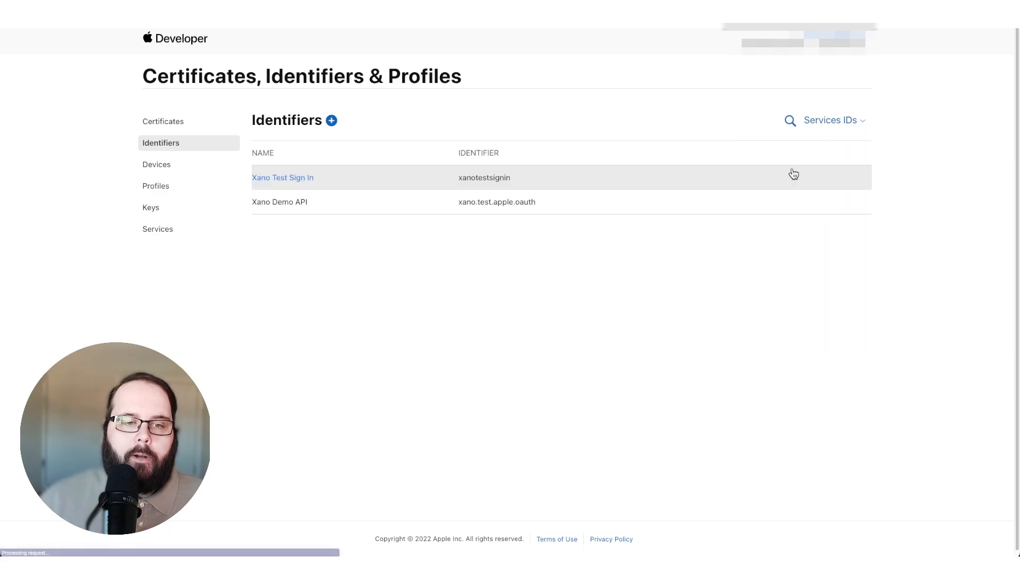
{"action": "left_click", "coordinate": [332, 122]}
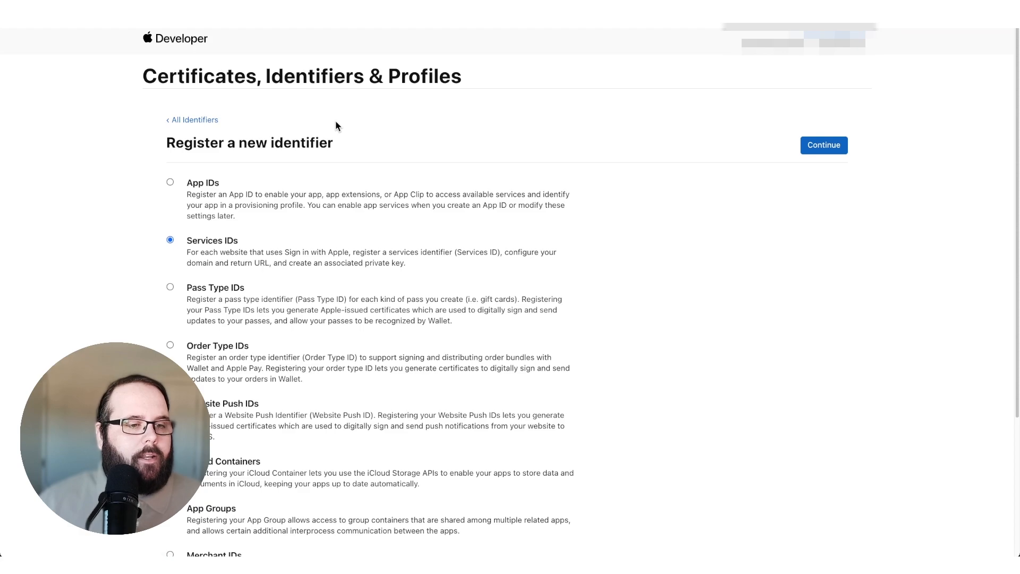
{"action": "left_click", "coordinate": [830, 143]}
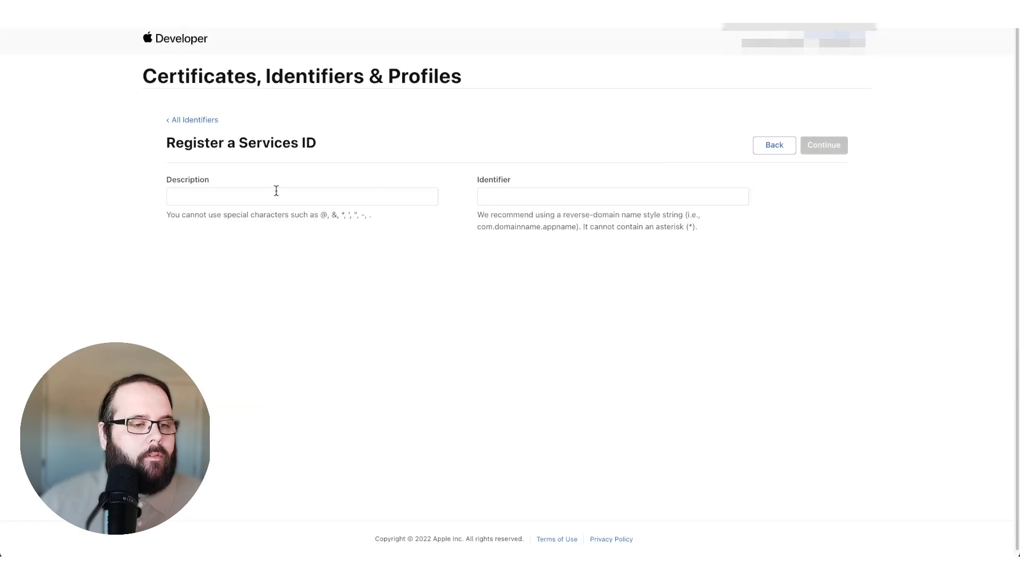
- Register the Services ID with description "sign in with apple demo" and identifier "com.xano.signinappledemo"
{"action": "left_click", "coordinate": [276, 192]}
{"action": "left_click", "coordinate": [257, 261]}
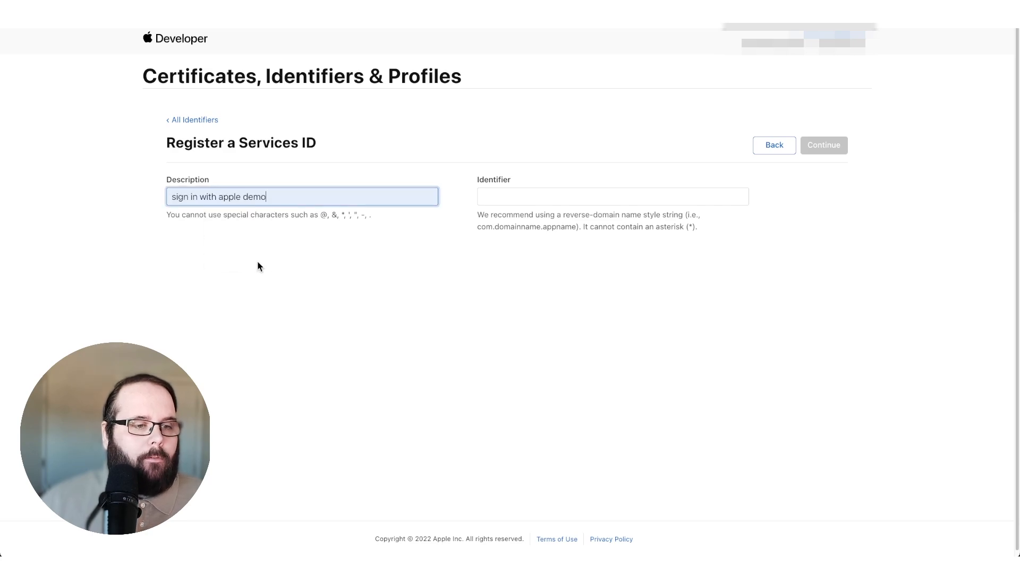
{"action": "left_click", "coordinate": [584, 198]}
{"action": "type", "text": "com.xano.signinappledemo"}
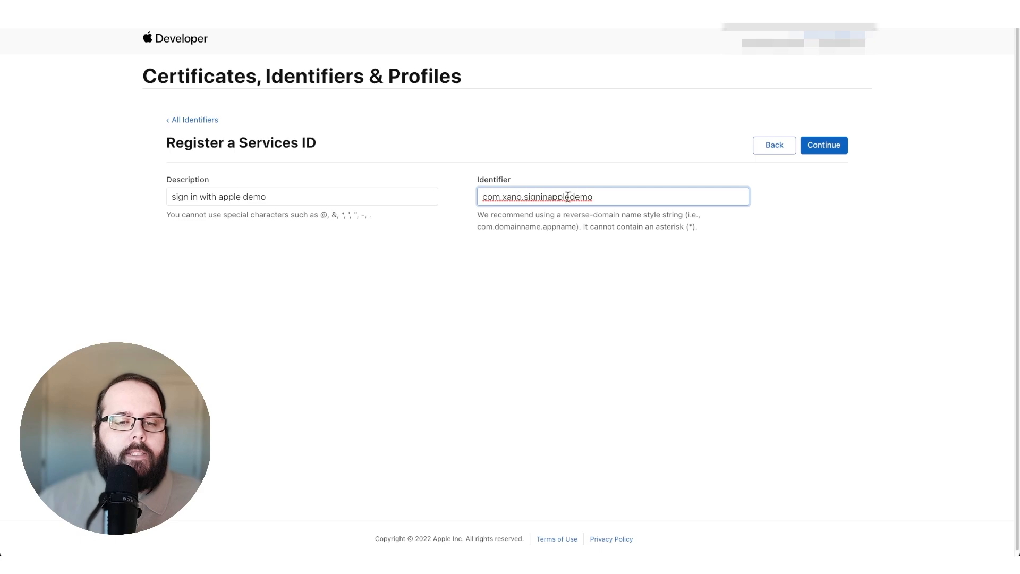
{"action": "left_click", "coordinate": [820, 151]}
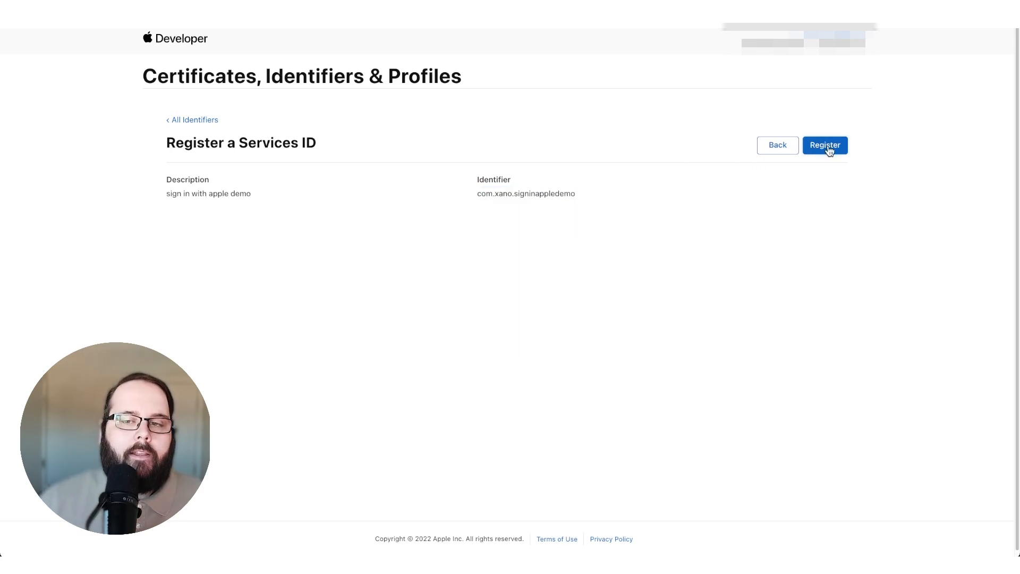
{"action": "left_click", "coordinate": [826, 151]}
- Open the new "sign in with apple demo" Services ID, enable Sign In with Apple and open its configuration
{"action": "left_click", "coordinate": [644, 182]}
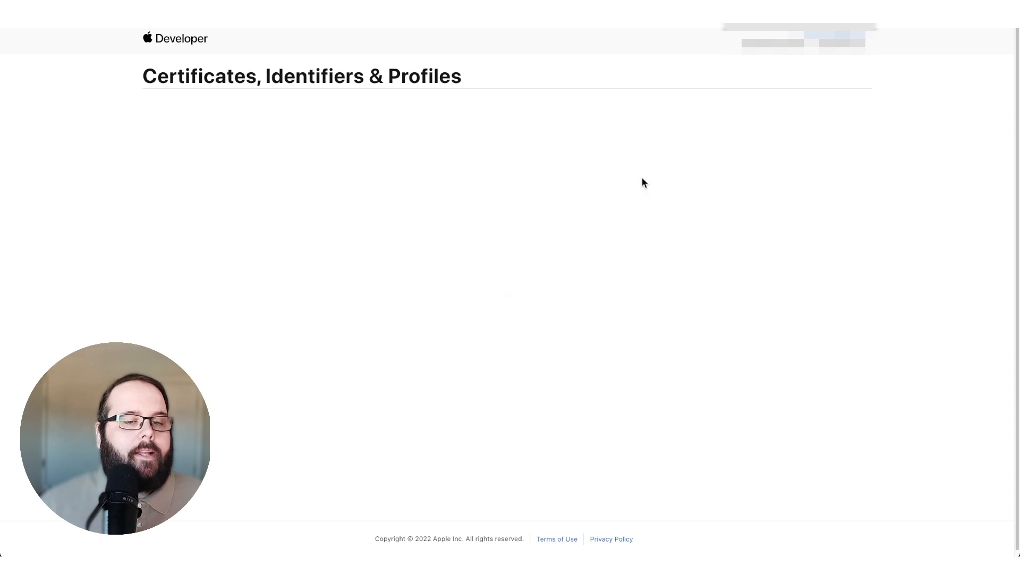
{"action": "left_click", "coordinate": [170, 273]}
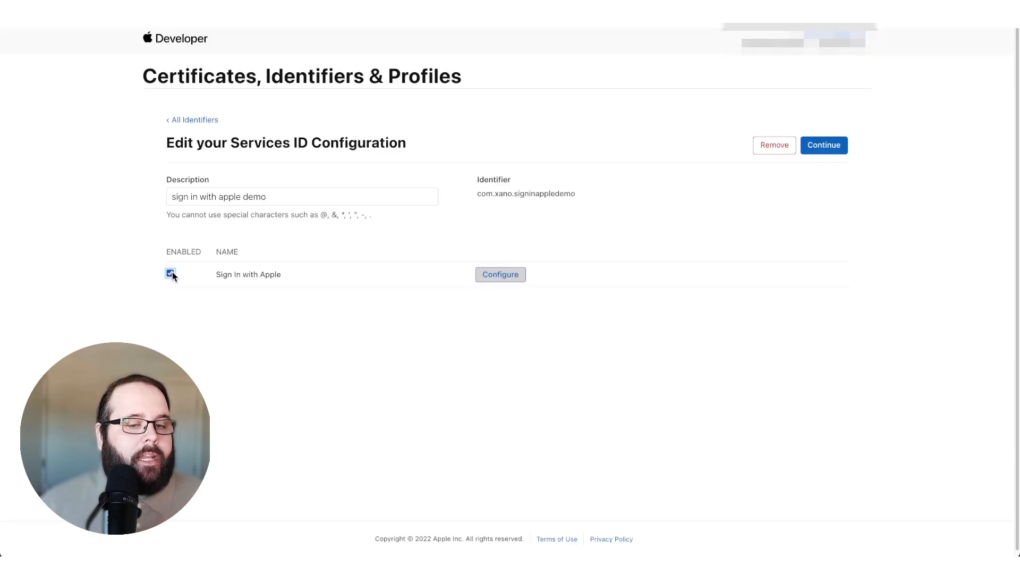
{"action": "left_click", "coordinate": [486, 278]}
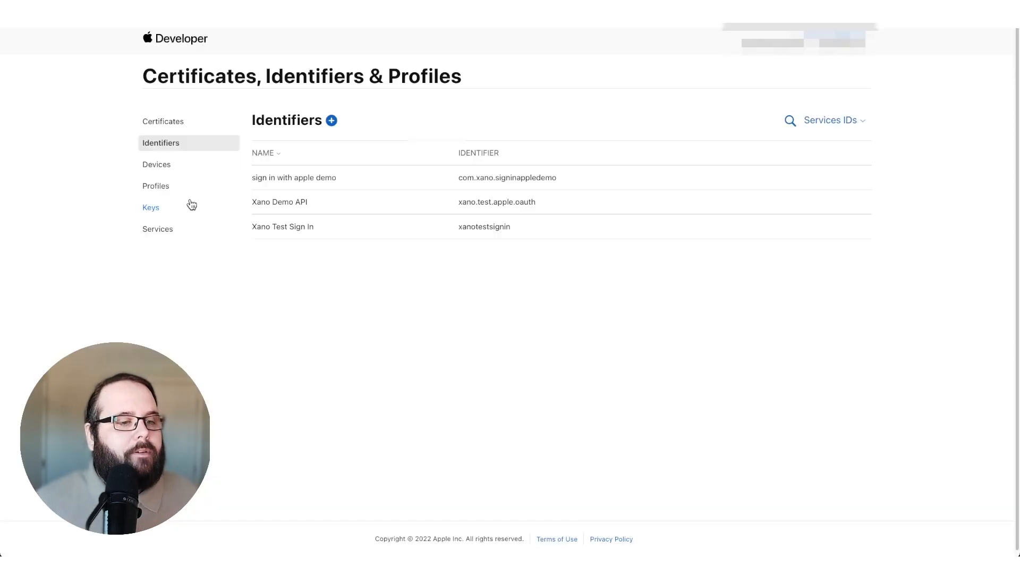
- Create a new key named "xanosigninappledemo" with the Sign in with Apple service enabled
{"action": "left_click", "coordinate": [192, 205]}
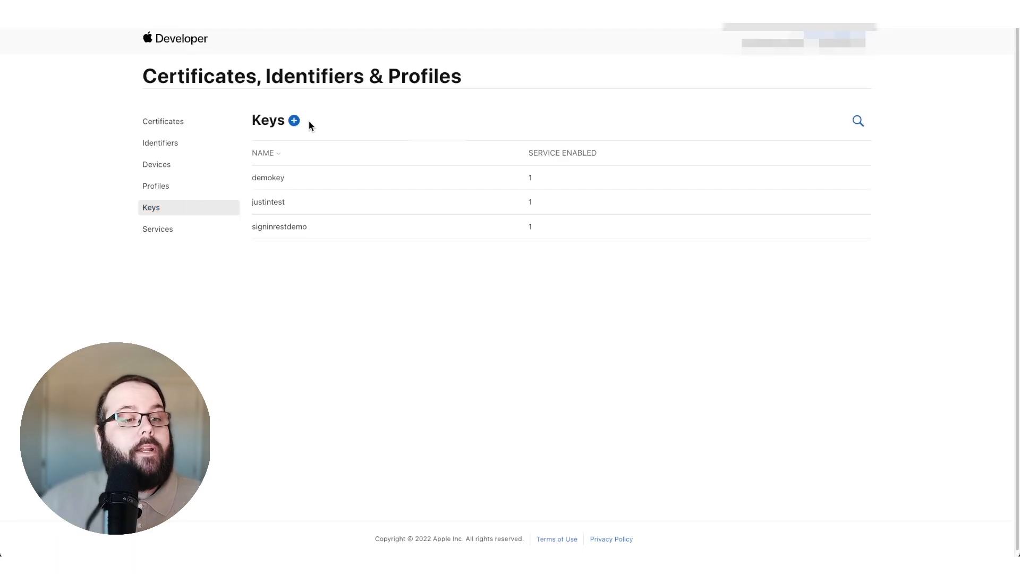
{"action": "left_click", "coordinate": [294, 121]}
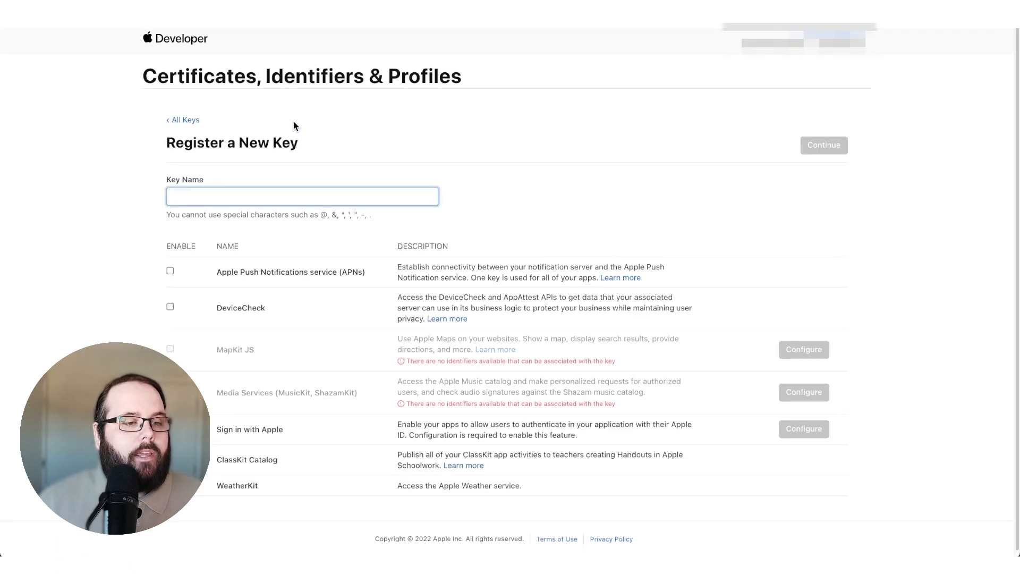
{"action": "type", "text": "Signi"}
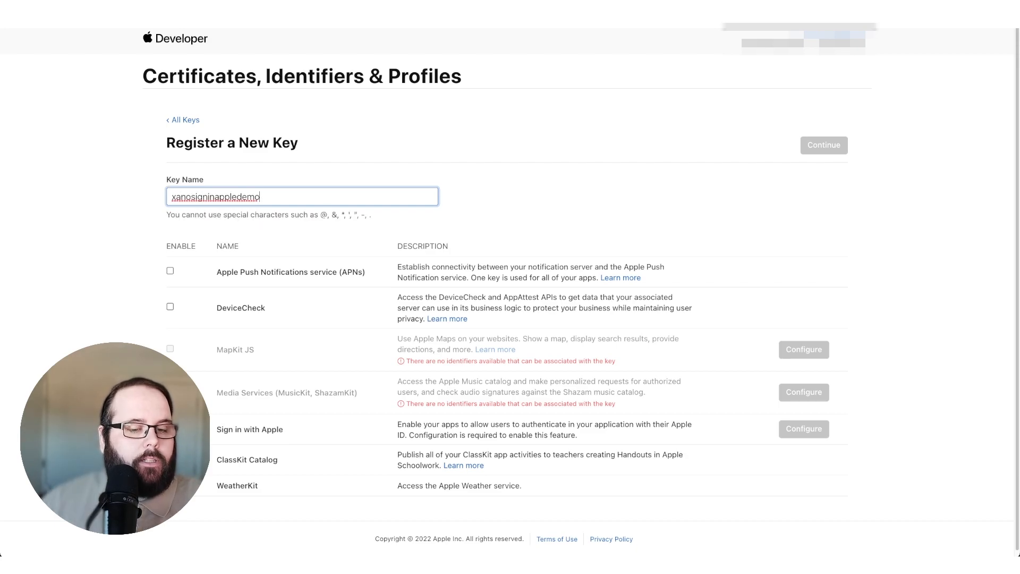
{"action": "left_click", "coordinate": [170, 428]}
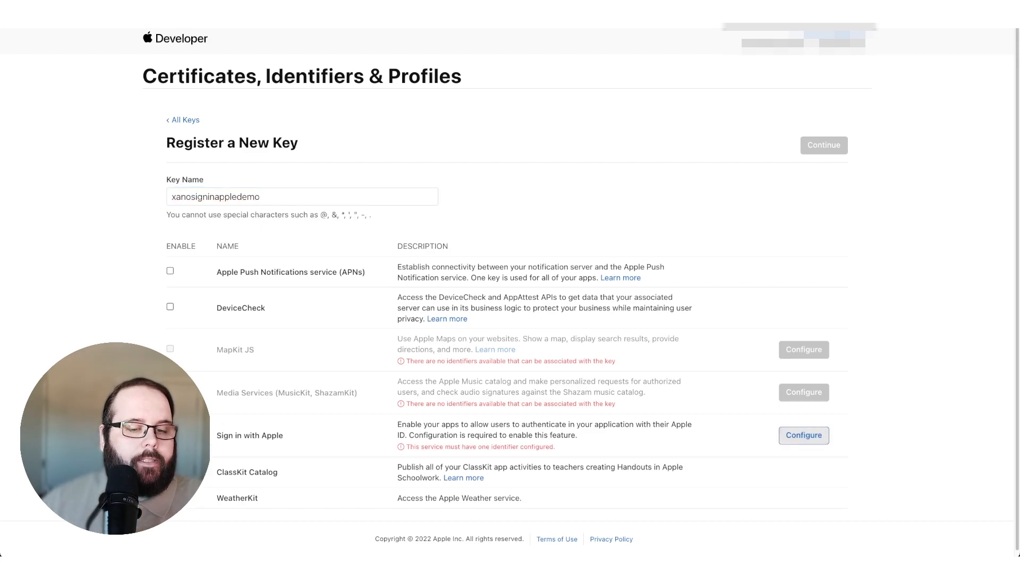
- Configure the key's Sign in with Apple service with "sign in with apple demo" as the primary App ID
{"action": "left_click", "coordinate": [813, 439]}
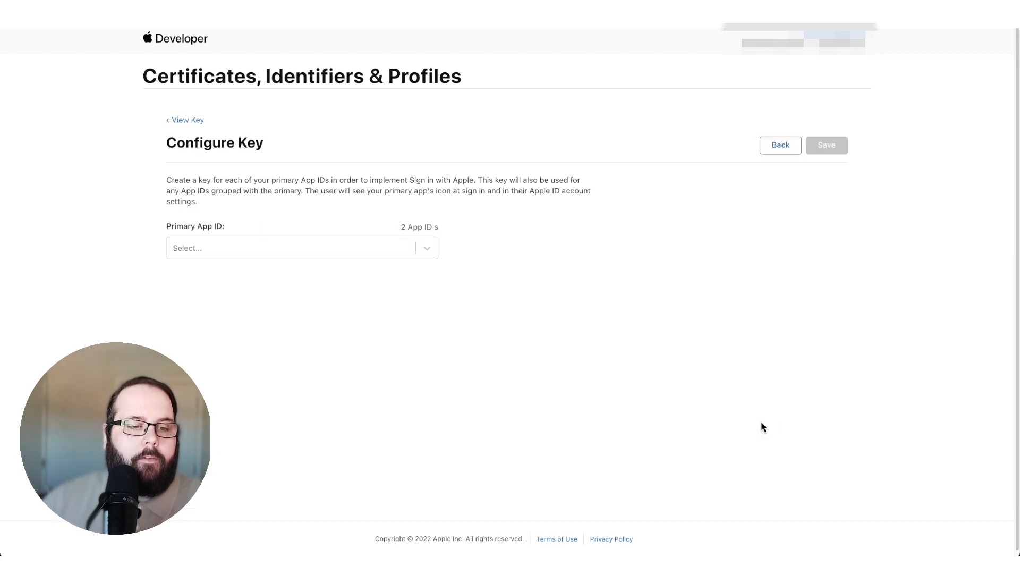
{"action": "left_click", "coordinate": [295, 248]}
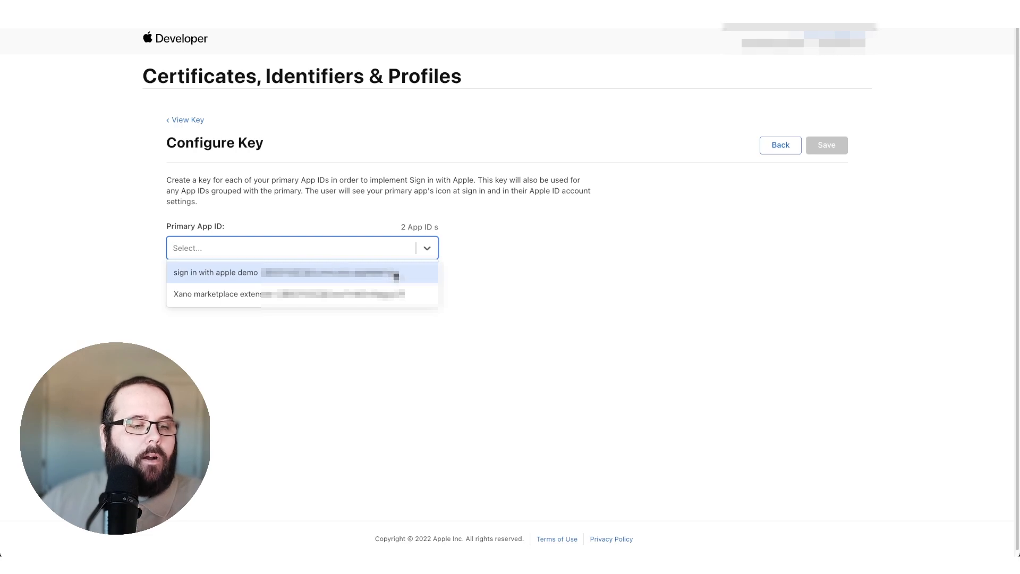
{"action": "left_click", "coordinate": [405, 275]}
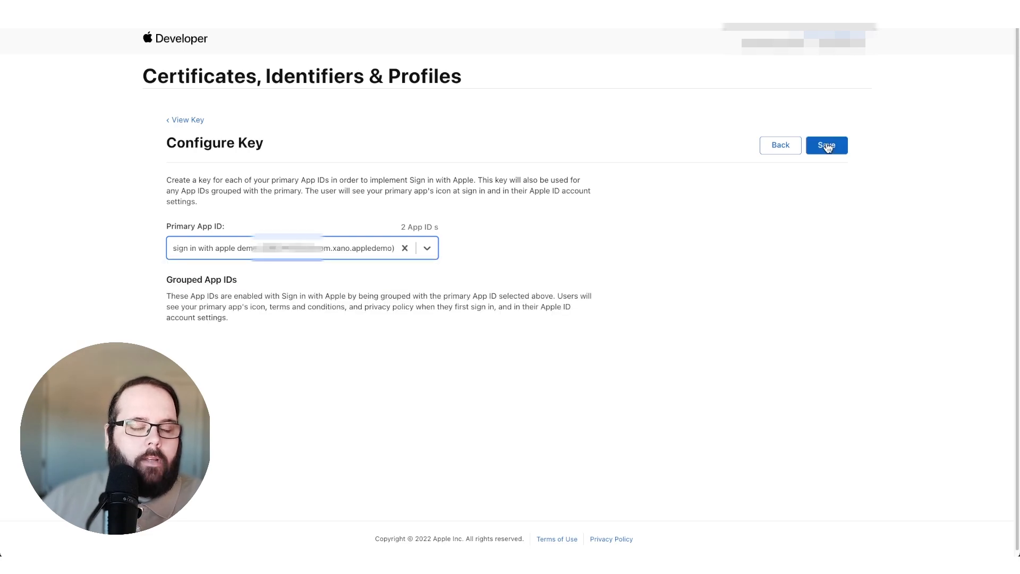
- Save the key's Sign in with Apple configuration and register the "xanosigninappledemo" key
{"action": "left_click", "coordinate": [827, 145]}
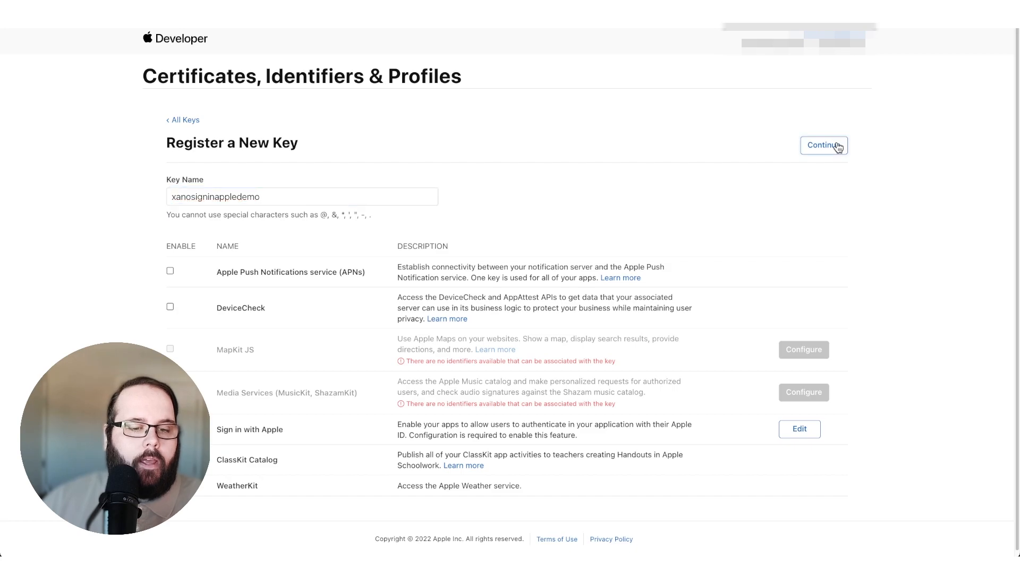
{"action": "left_click", "coordinate": [836, 146]}
{"action": "left_click", "coordinate": [824, 235]}
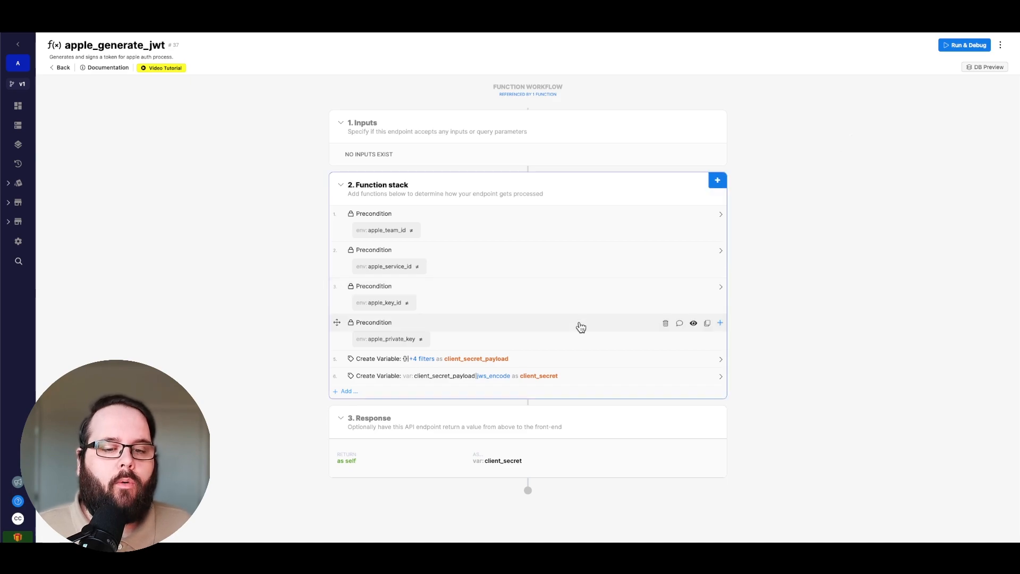
- Switch to Xano and examine the client_secret_payload and client_secret variables in apple_generate_jwt against Apple's token documentation
{"action": "left_click", "coordinate": [584, 357]}
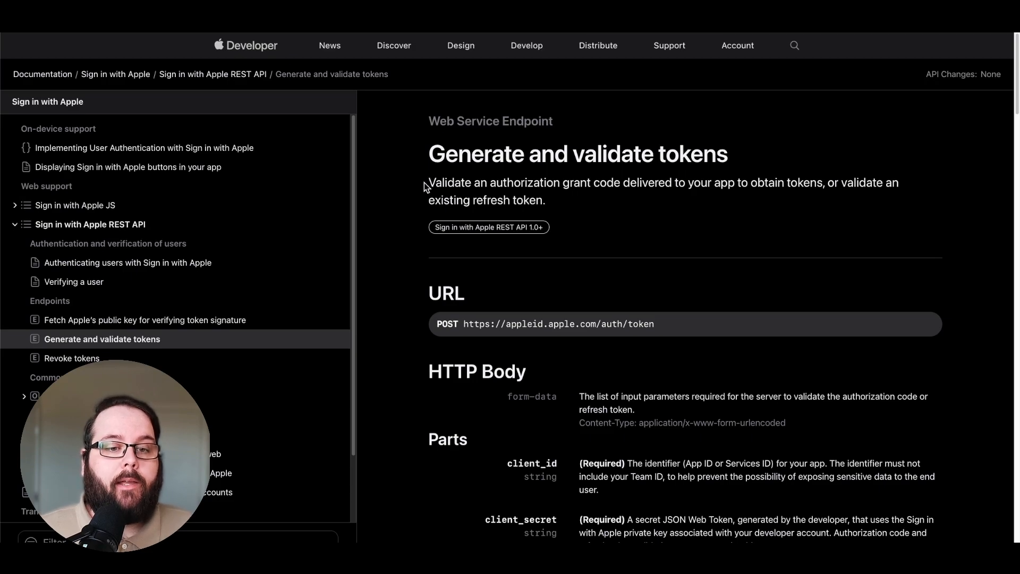
{"action": "scroll", "coordinate": [624, 268], "scroll_direction": "down", "scroll_amount": 1}
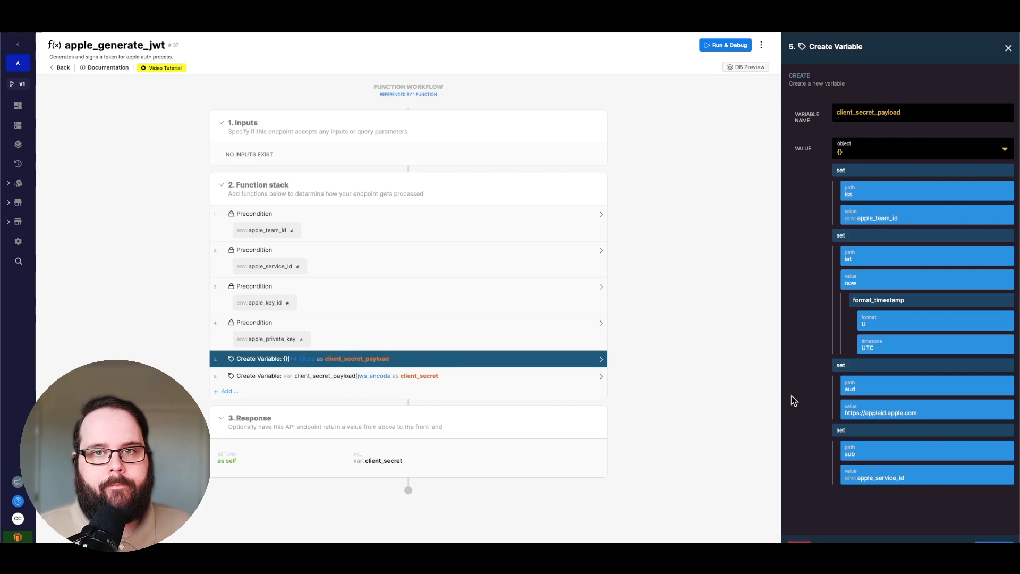
{"action": "left_click", "coordinate": [468, 376]}
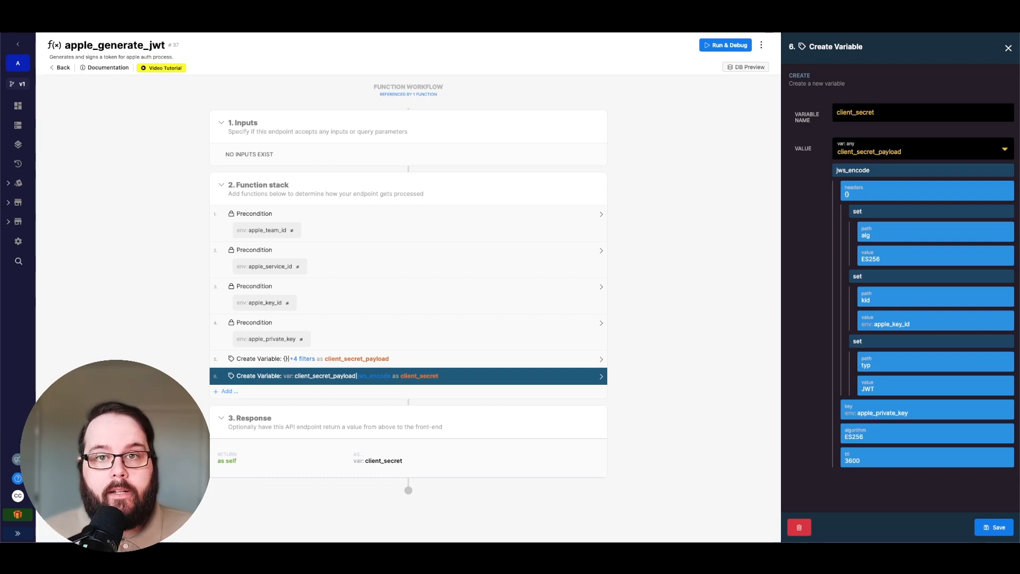
- Examine how the apple-oauth group's /oauth/apple/init endpoint builds the apple_oauth_url variable in its apple_oauth_getauthurl function
{"action": "left_click", "coordinate": [19, 144]}
{"action": "left_click", "coordinate": [525, 286]}
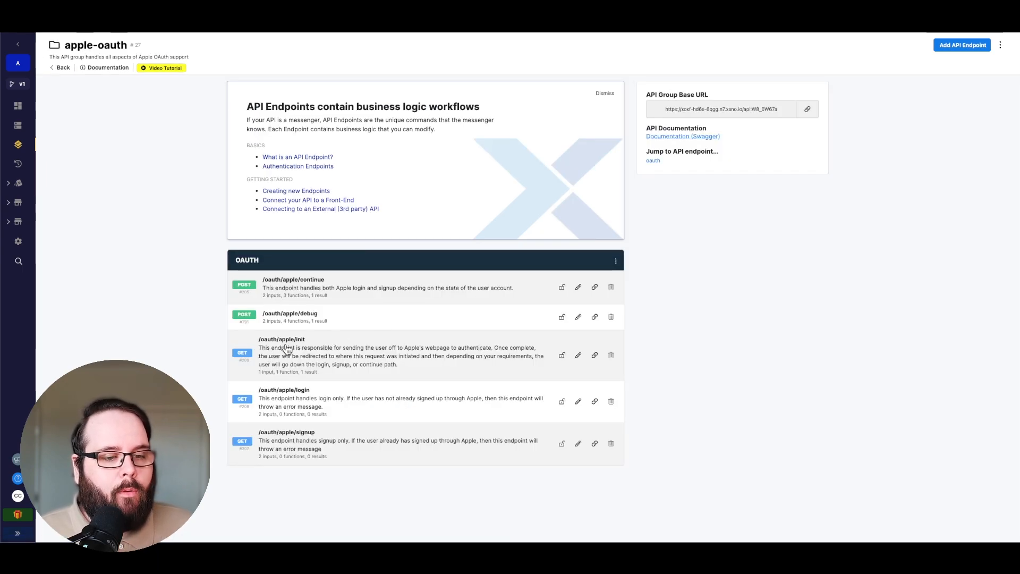
{"action": "left_click", "coordinate": [358, 352]}
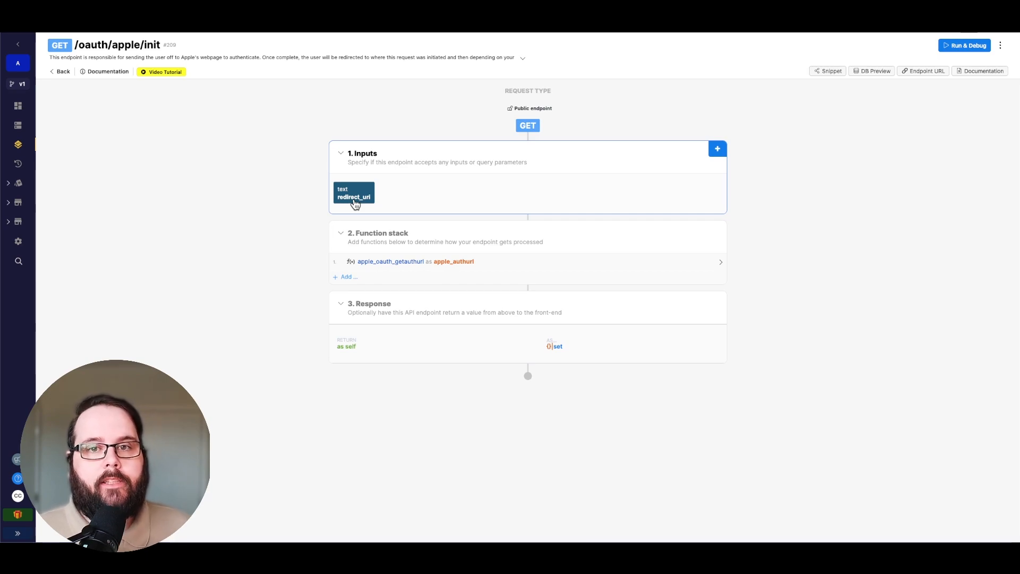
{"action": "left_click", "coordinate": [391, 263]}
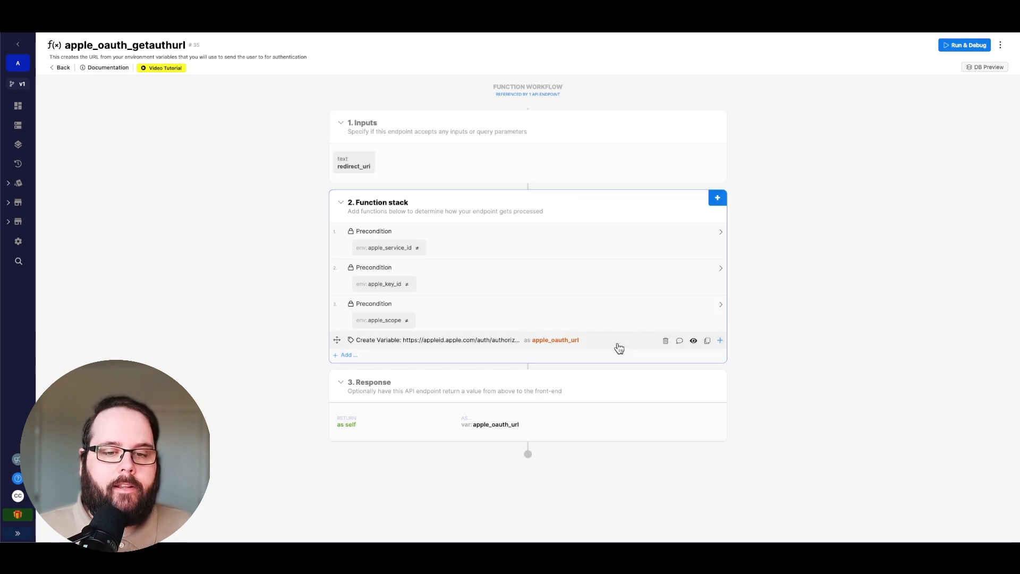
{"action": "left_click", "coordinate": [615, 344]}
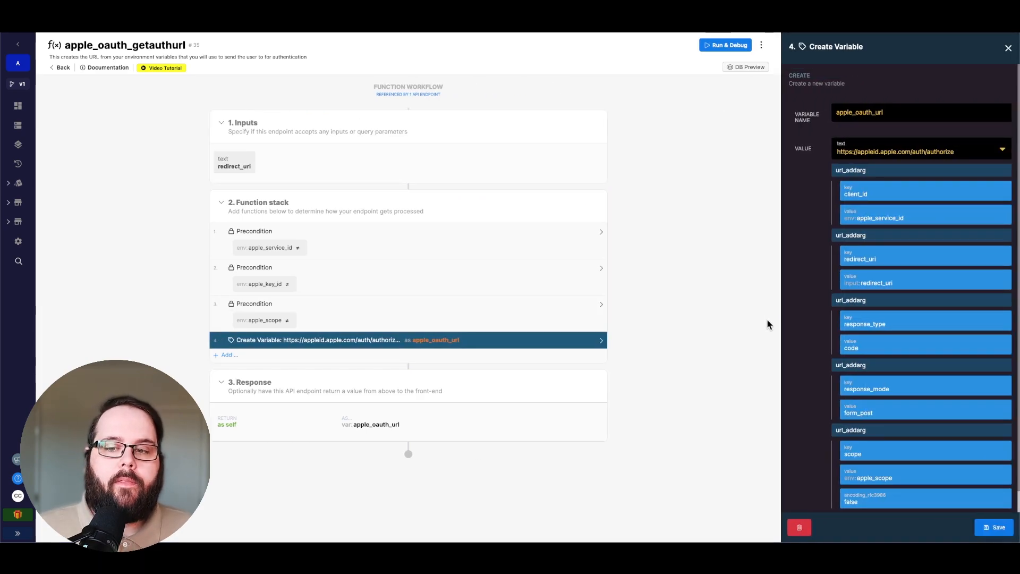
{"action": "scroll", "coordinate": [799, 343], "scroll_direction": "down", "scroll_amount": 1}
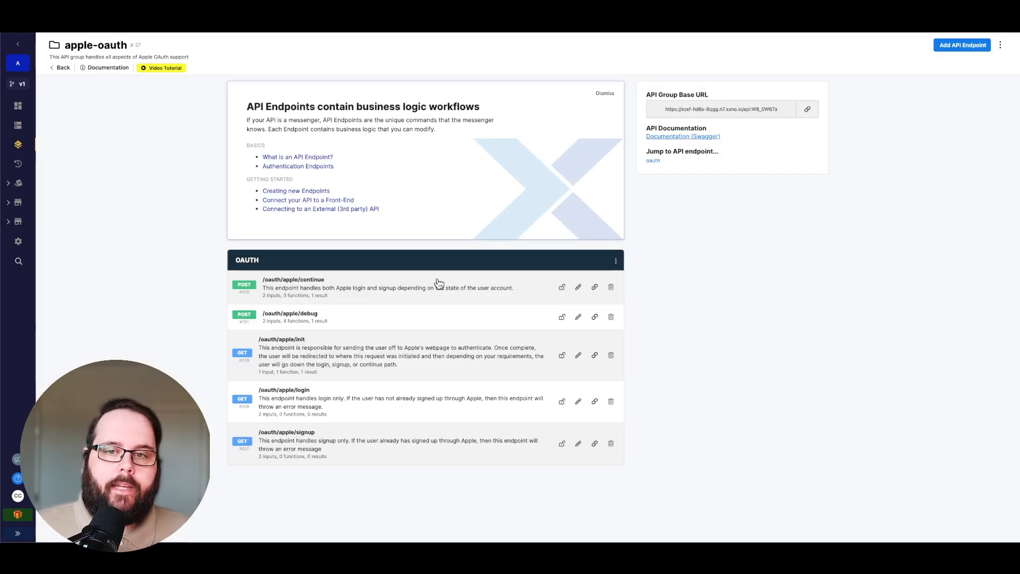
- Review the apple_oauth_getaccesstoken and apple_decode_id_token functions of the /oauth/apple/continue endpoint, including the user variable's filters
{"action": "left_click", "coordinate": [439, 283]}
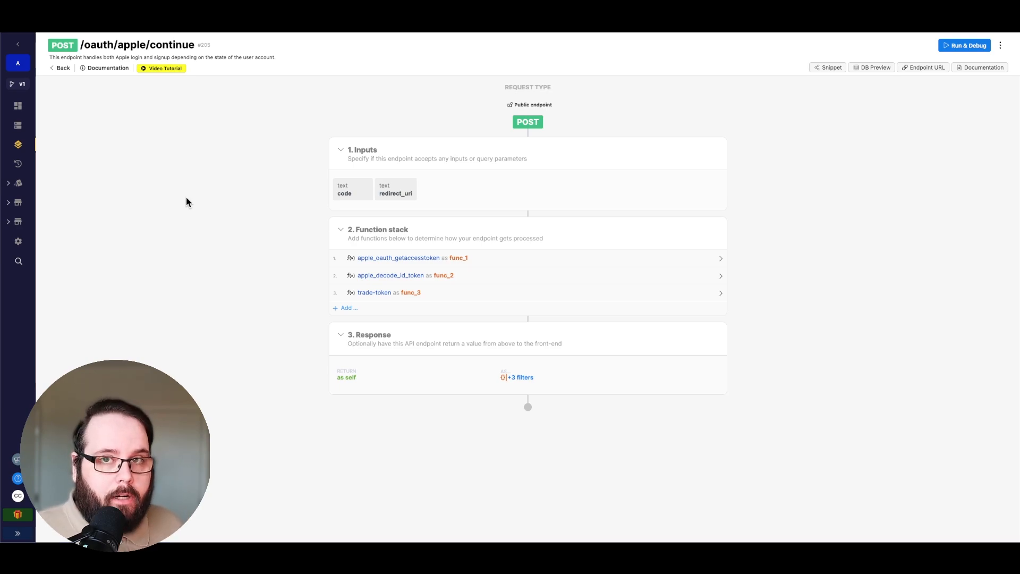
{"action": "left_click", "coordinate": [380, 259]}
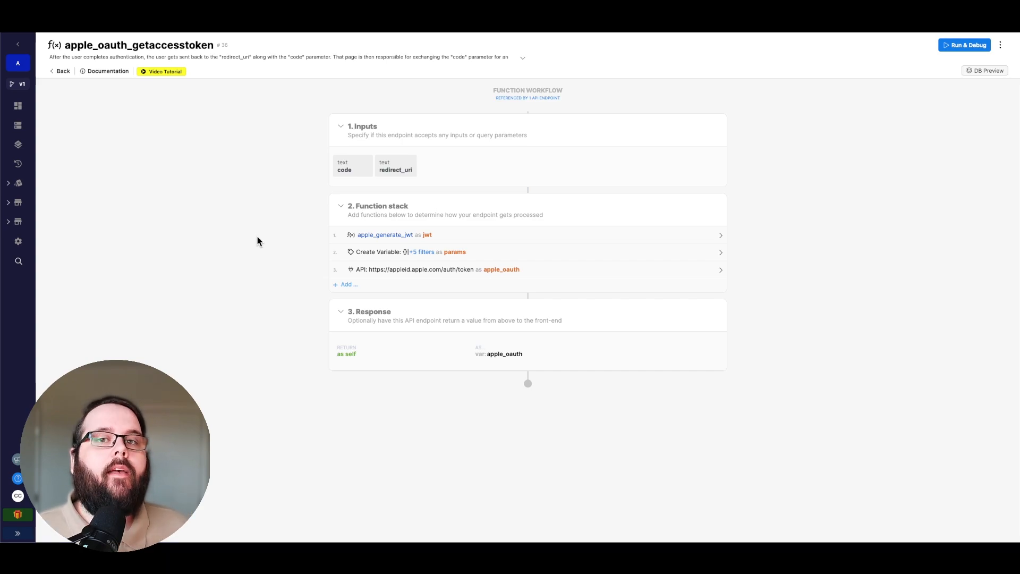
{"action": "left_click", "coordinate": [8, 27]}
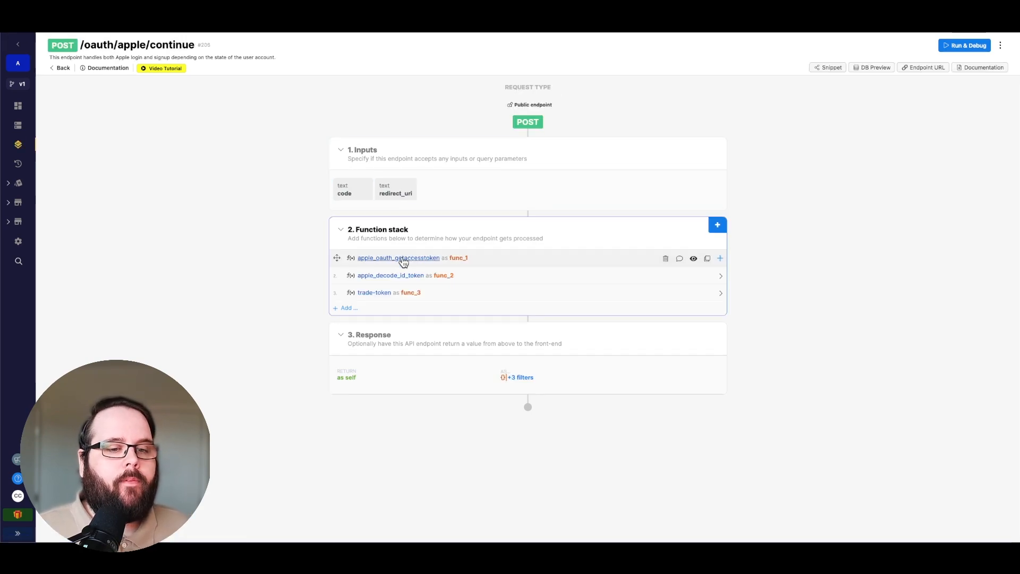
{"action": "left_click", "coordinate": [391, 276]}
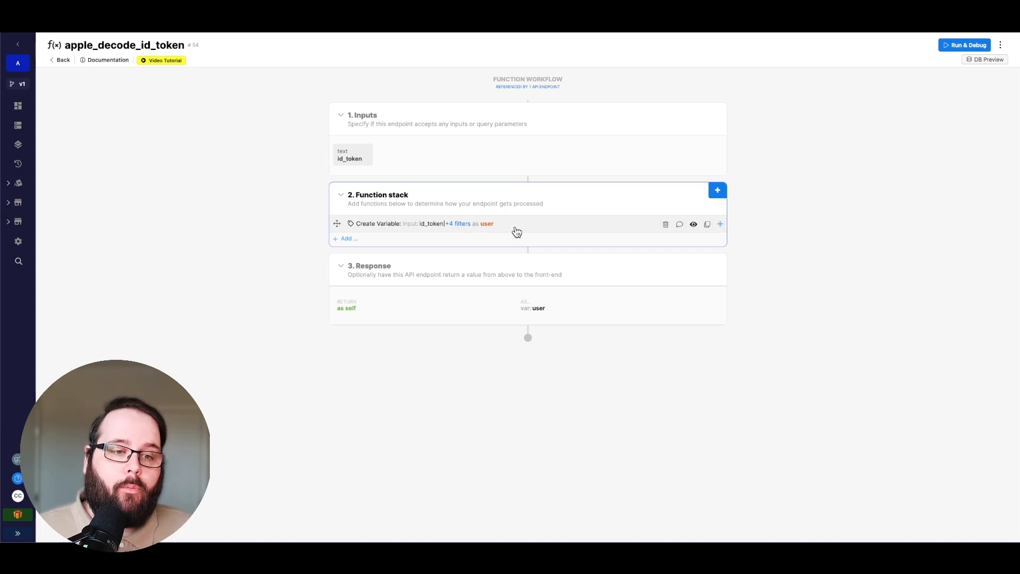
{"action": "left_click", "coordinate": [514, 225]}
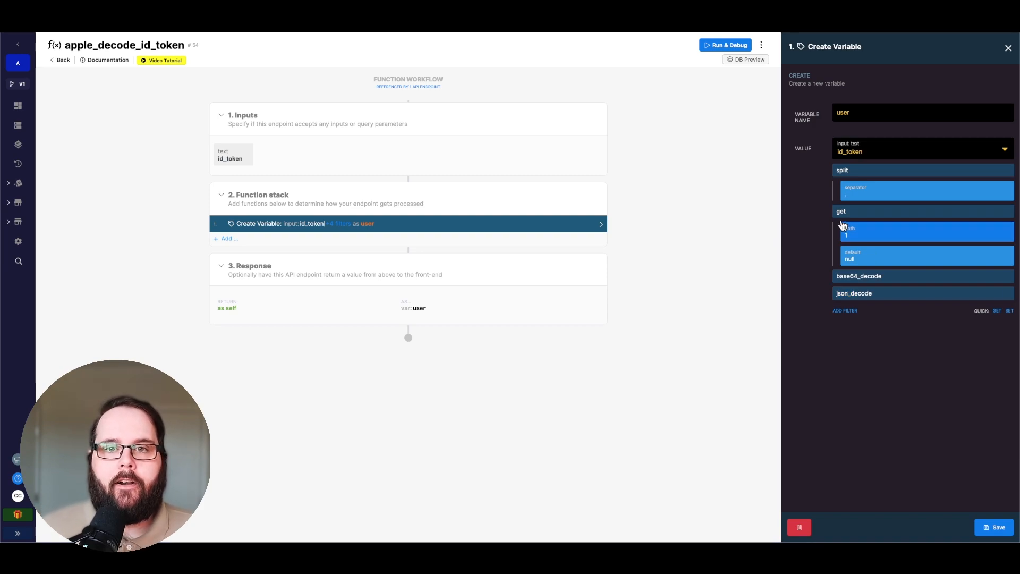
{"action": "left_click", "coordinate": [63, 61]}
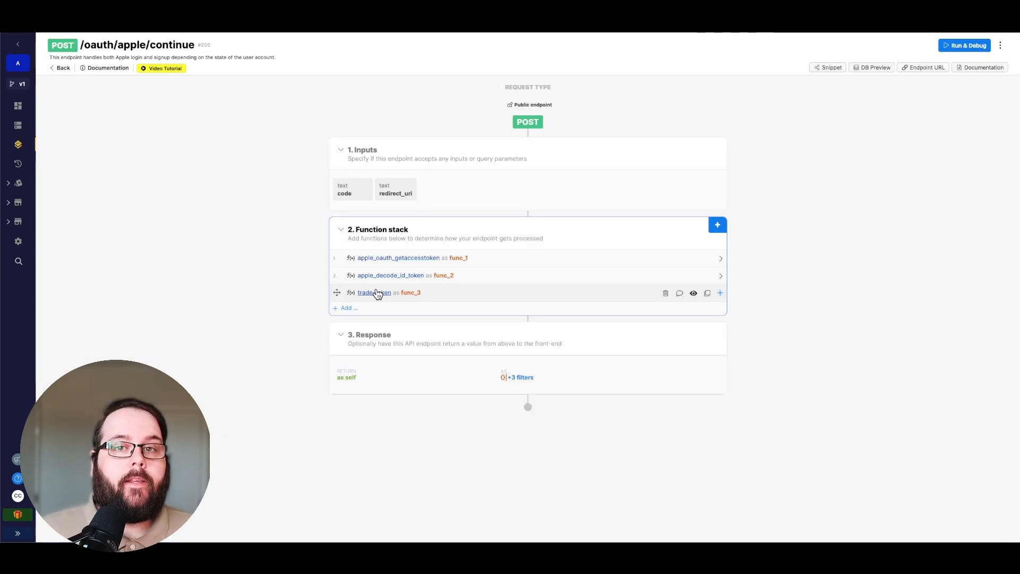
- Examine the trade-token function's user record lookup and the record and authentication token steps in both conditional branches
{"action": "left_click", "coordinate": [375, 293]}
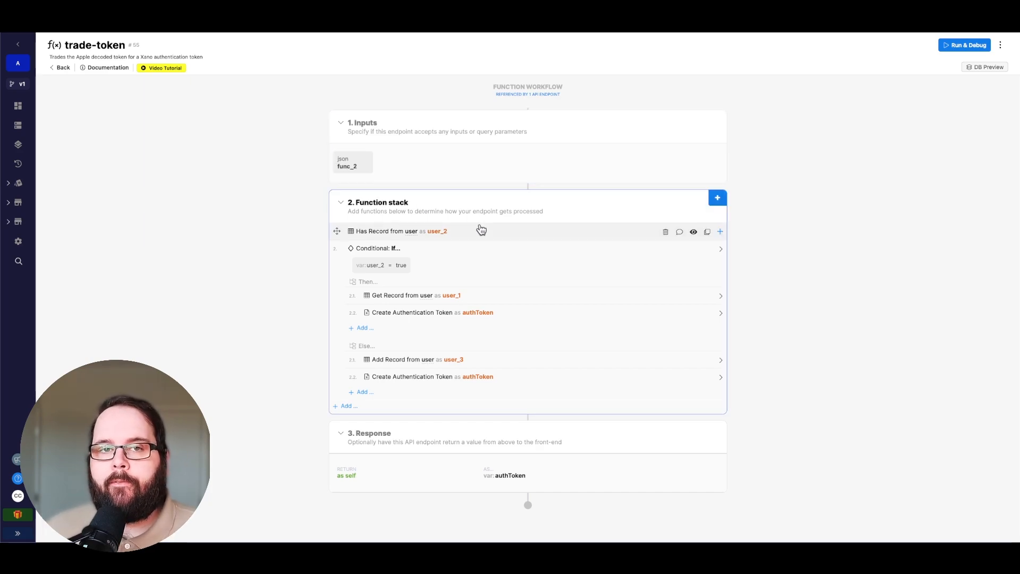
{"action": "left_click", "coordinate": [481, 230]}
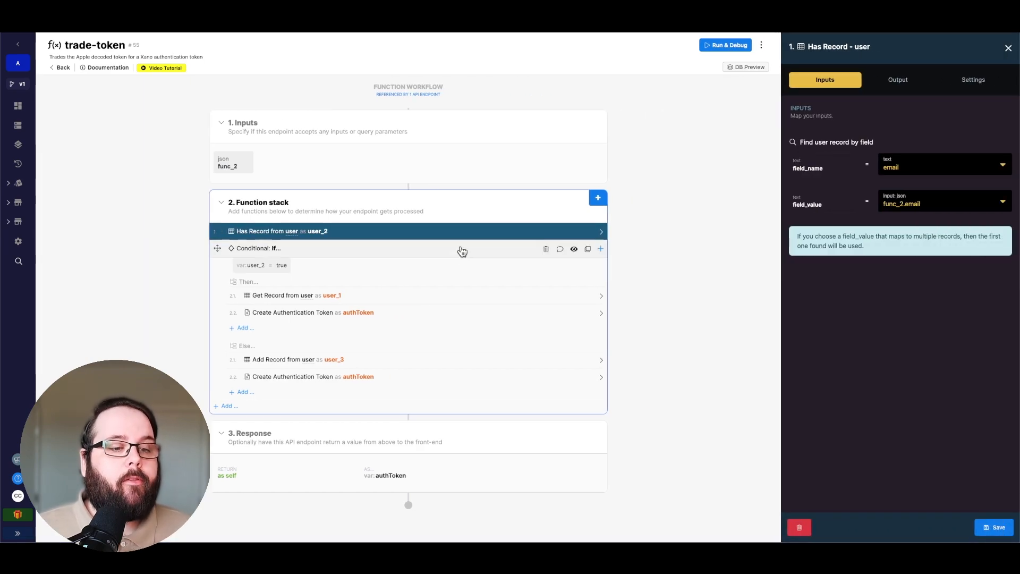
{"action": "left_click", "coordinate": [431, 297]}
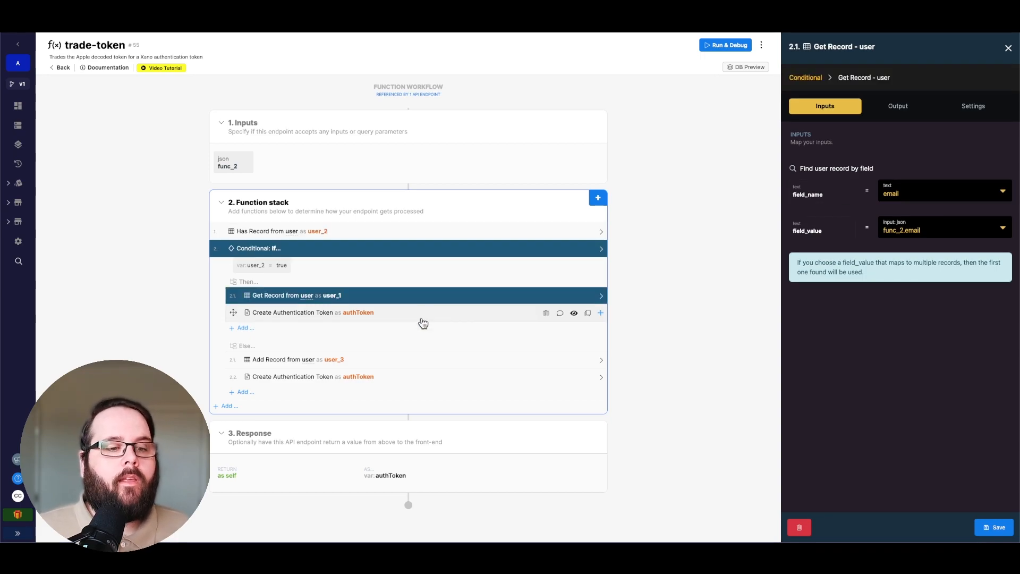
{"action": "left_click", "coordinate": [422, 317]}
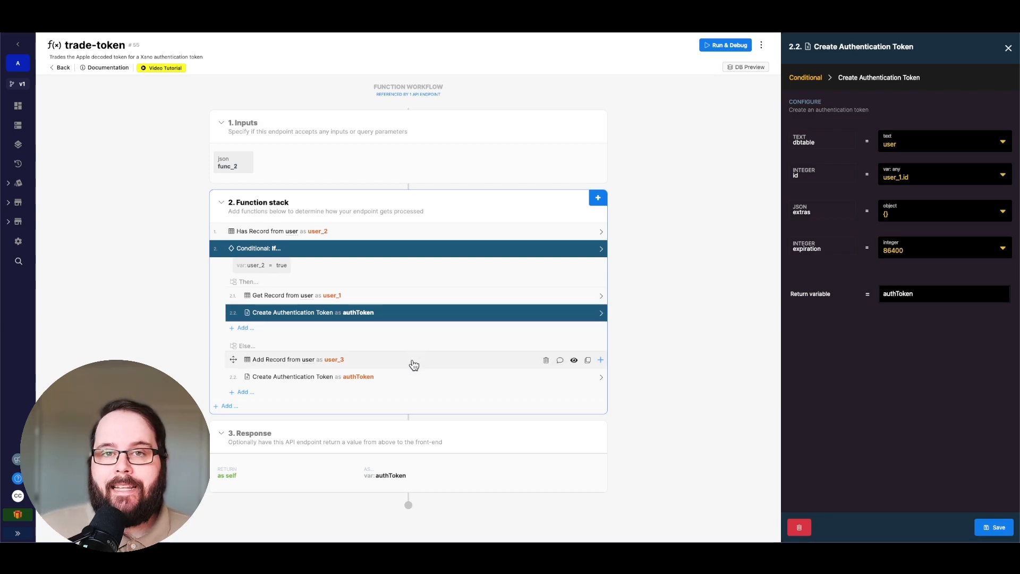
{"action": "left_click", "coordinate": [414, 365]}
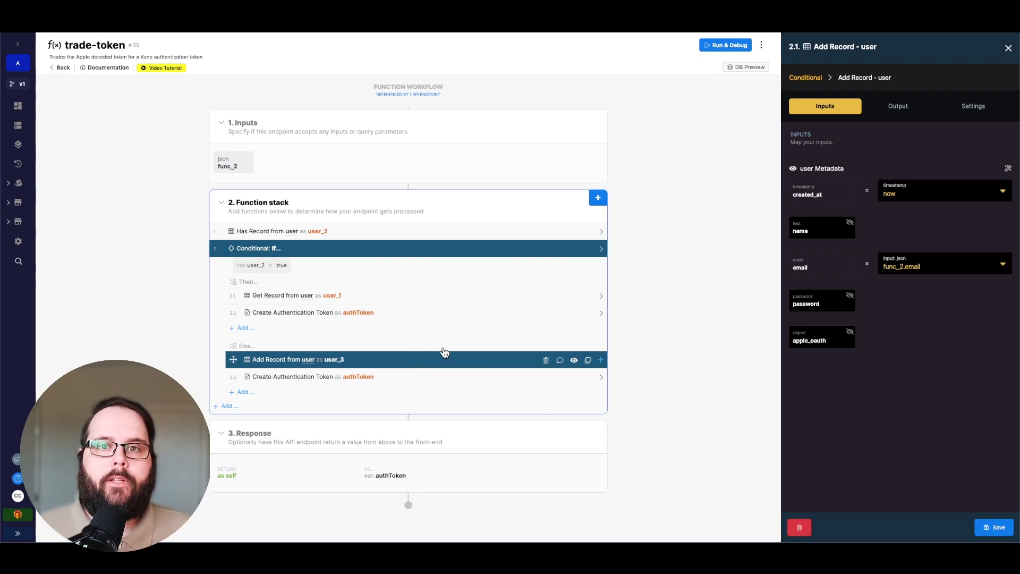
{"action": "left_click", "coordinate": [435, 379]}
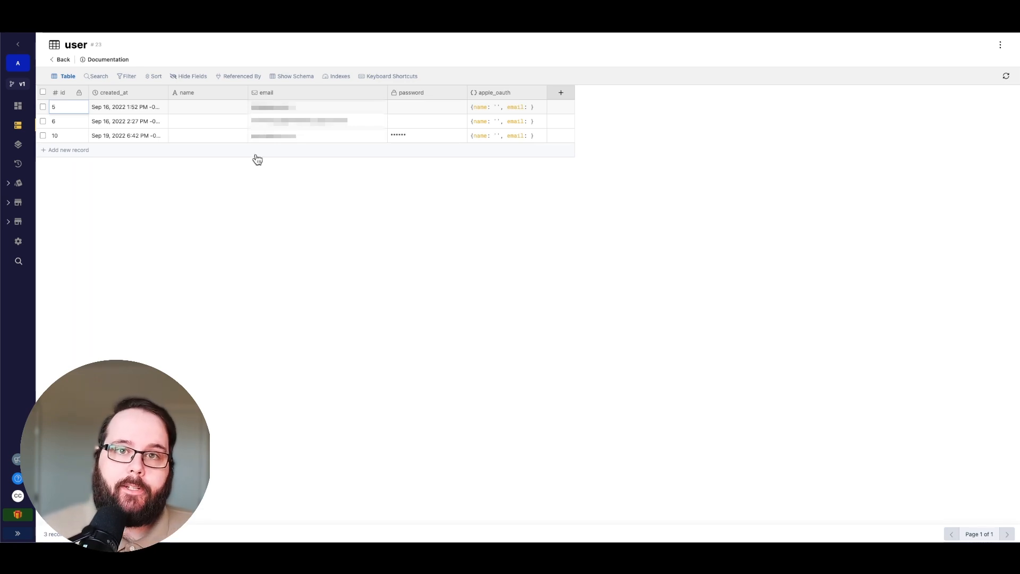
- Run the apple-oauth group's /oauth/apple/init endpoint with the /oauth/apple/continue URL as redirect_uri and select the returned authorization URL
{"action": "left_click", "coordinate": [17, 145]}
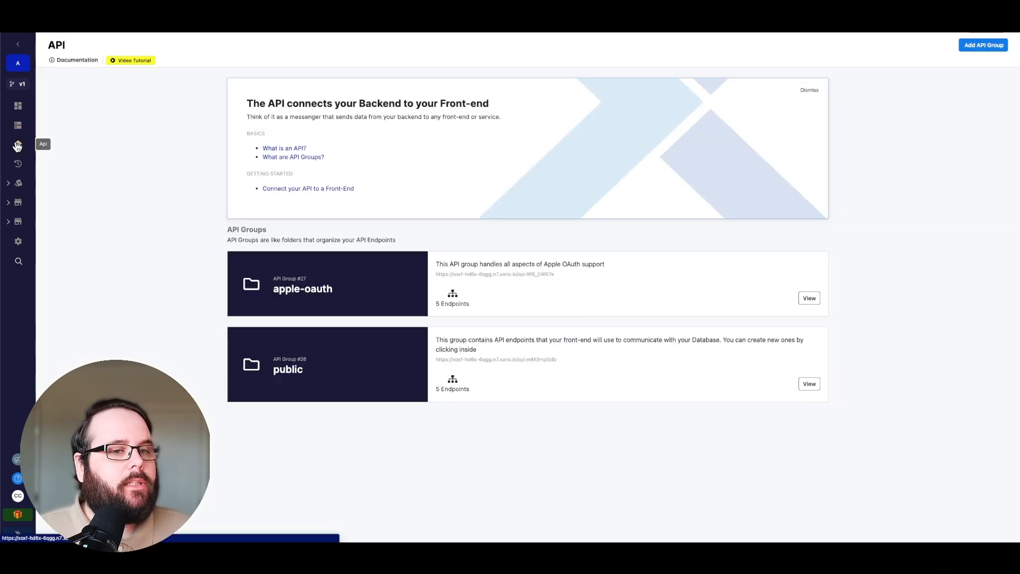
{"action": "left_click", "coordinate": [485, 279]}
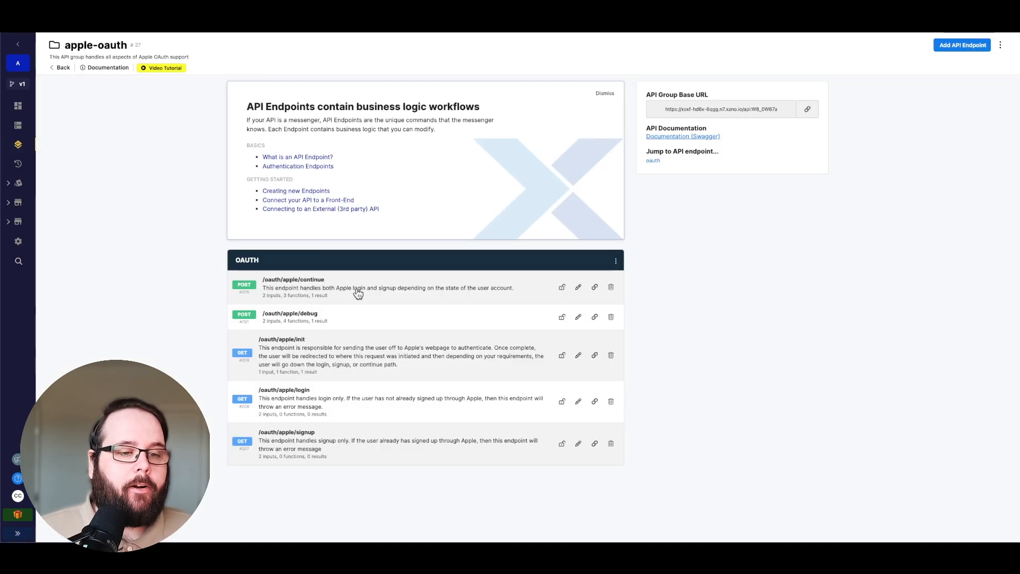
{"action": "left_click", "coordinate": [359, 345]}
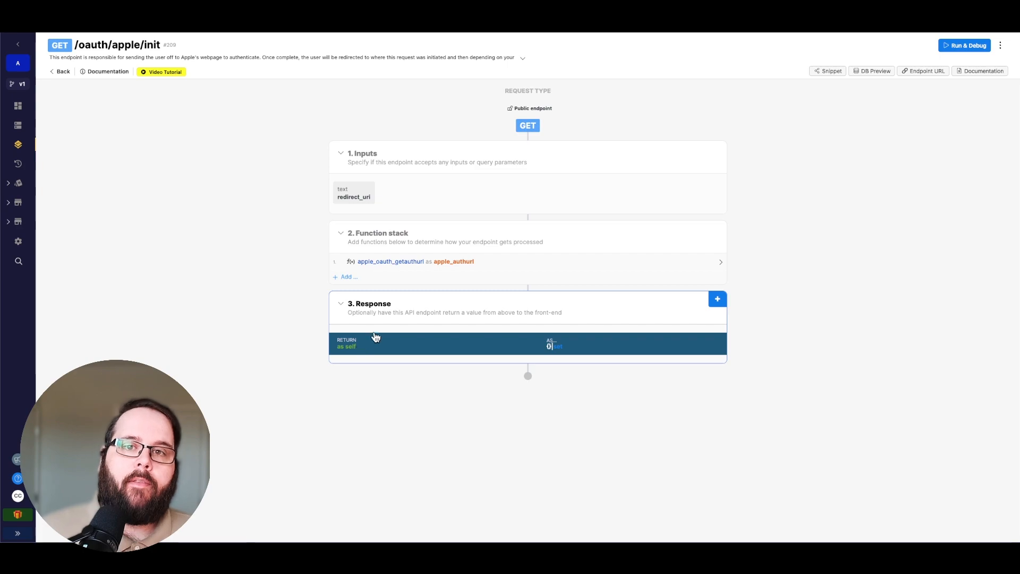
{"action": "left_click", "coordinate": [964, 45]}
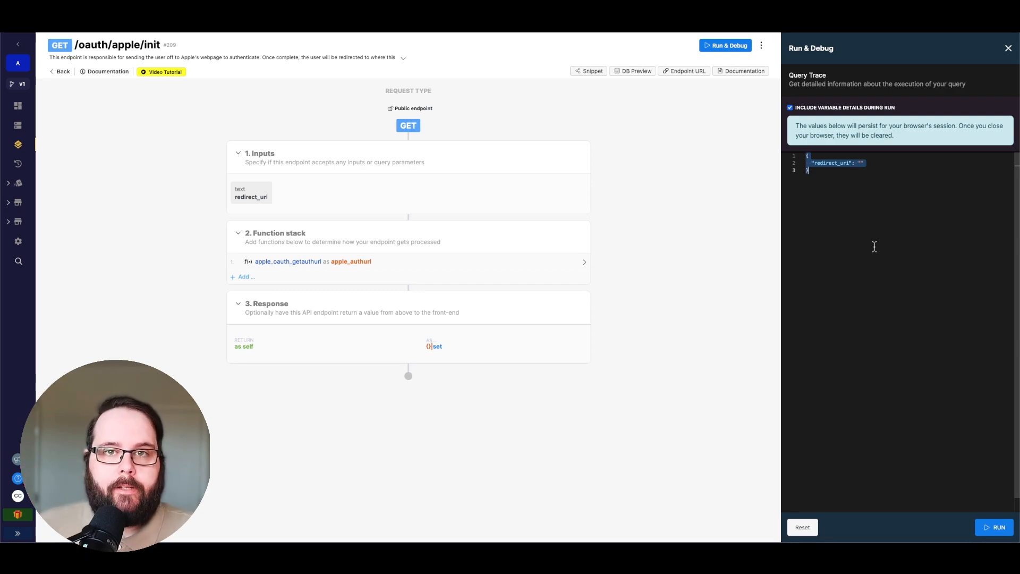
{"action": "key", "text": "ctrl+v"}
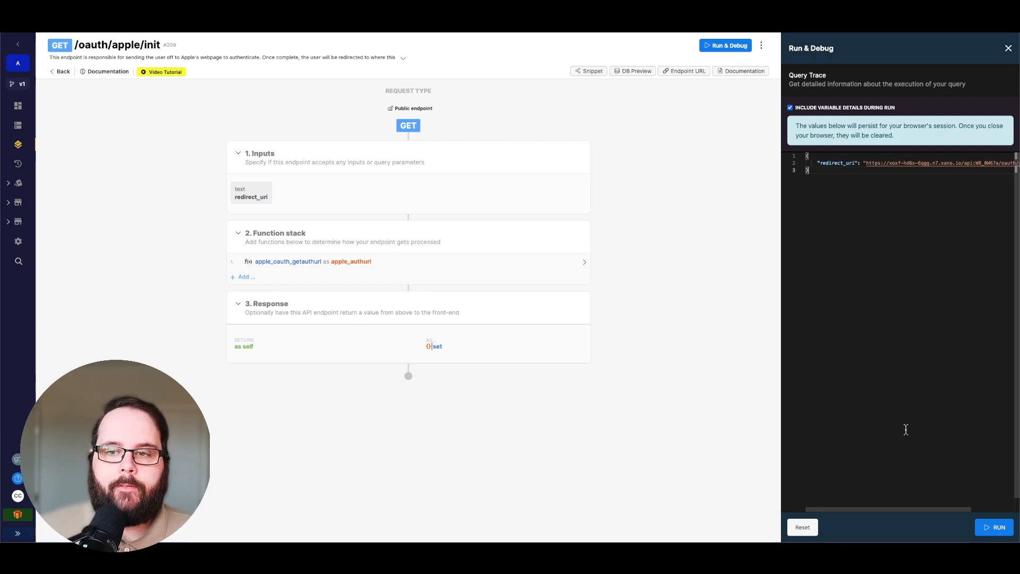
{"action": "left_click", "coordinate": [995, 527]}
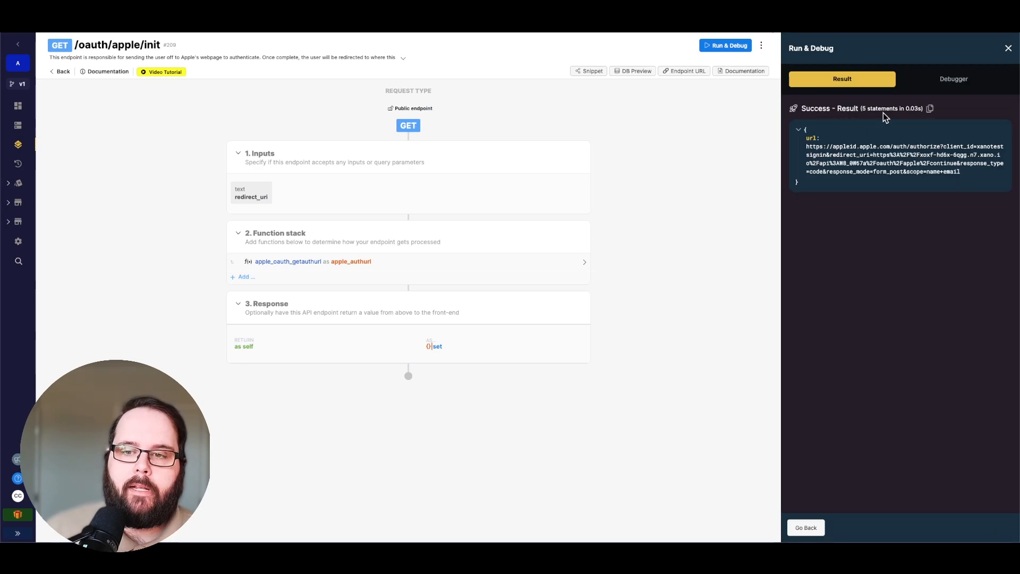
{"action": "left_click_drag", "start_coordinate": [970, 175], "coordinate": [801, 151]}
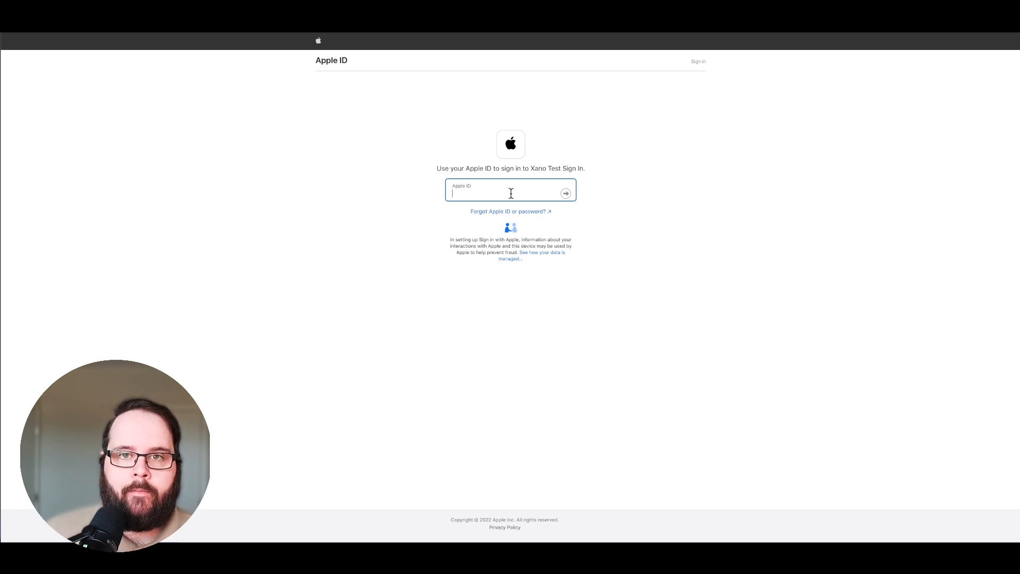
- Sign in to Xano Test Sign In with the account's Apple ID and agree to continue
{"action": "key", "text": "super+plus"}
{"action": "key", "text": "super+plus"}
{"action": "key", "text": "super+plus"}
{"action": "type", "text": "chris"}
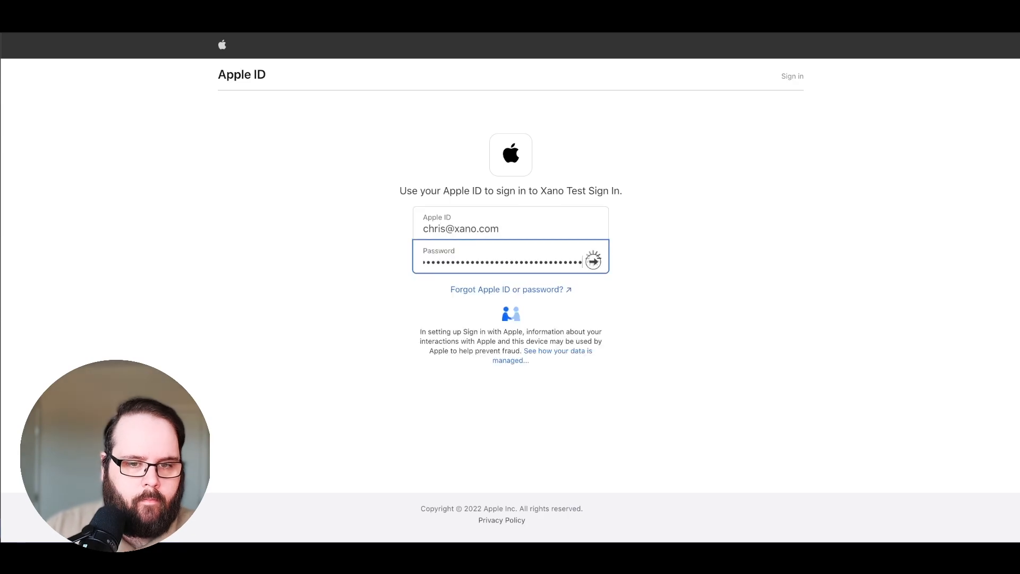
{"action": "key", "text": "Return"}
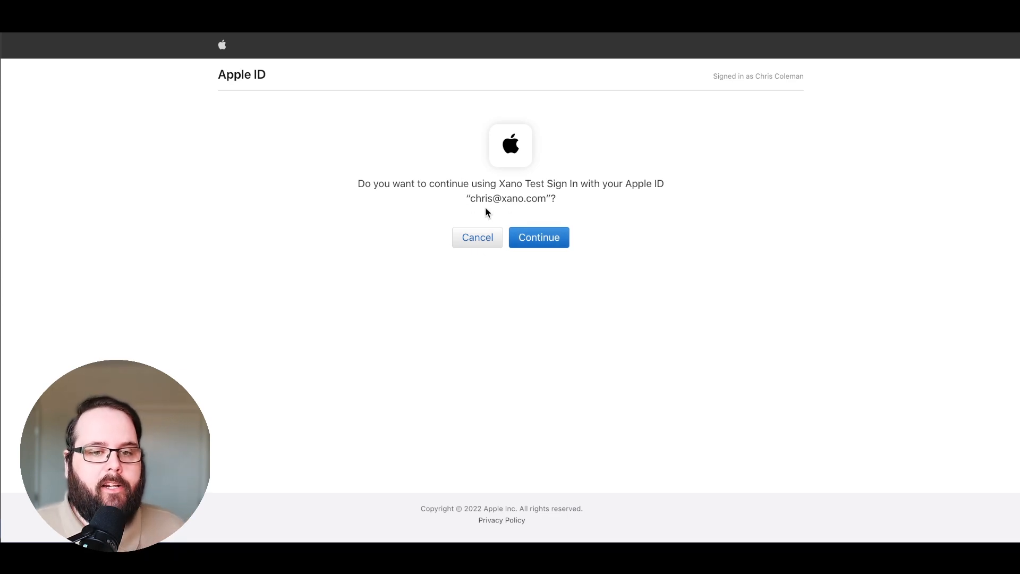
{"action": "left_click", "coordinate": [550, 244]}
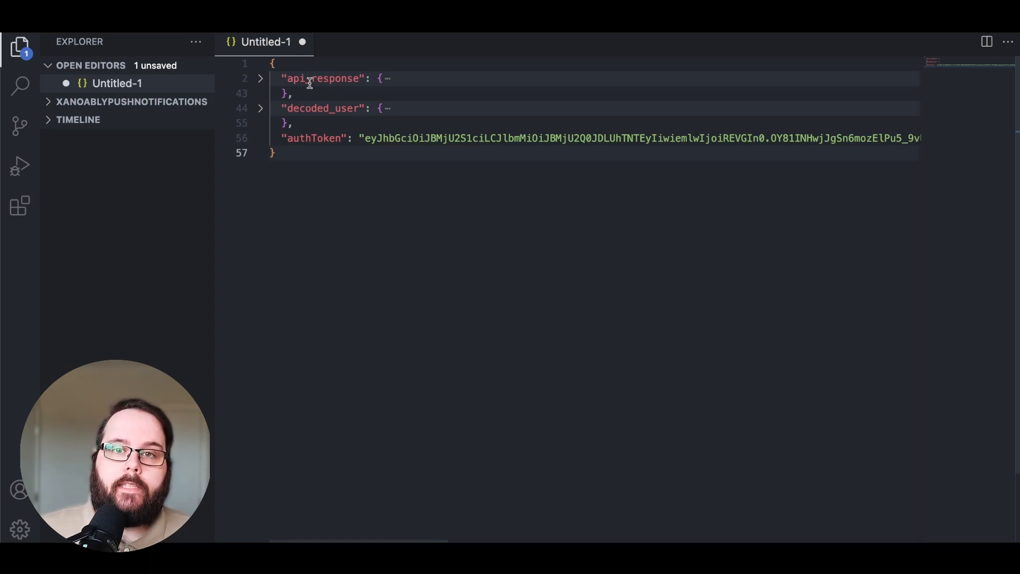
- Switch to Visual Studio Code and examine the api_response and decoded_user sections of the returned JSON, highlighting the user's email value
{"action": "left_click", "coordinate": [261, 80]}
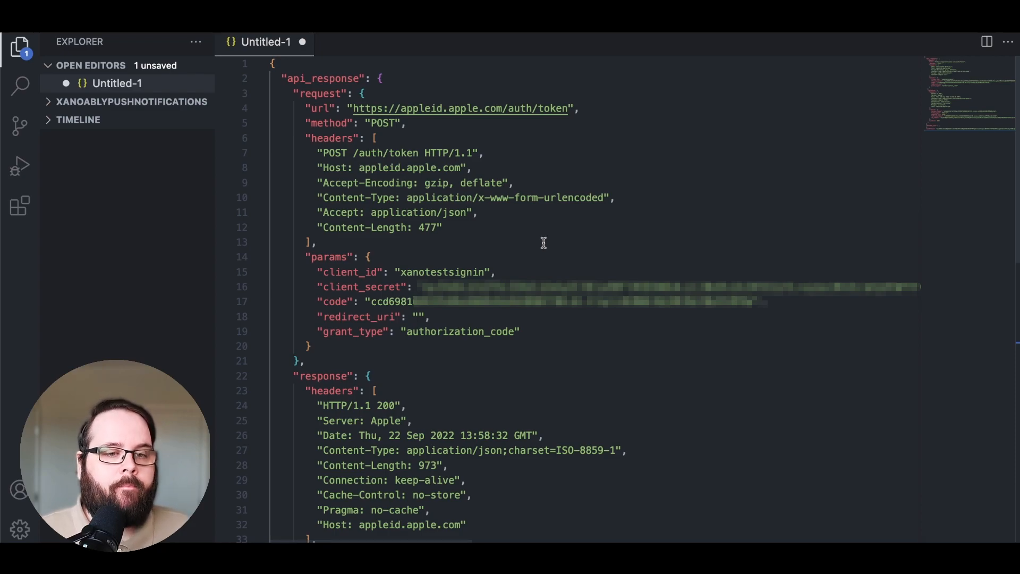
{"action": "scroll", "coordinate": [544, 242], "scroll_direction": "down", "scroll_amount": 7}
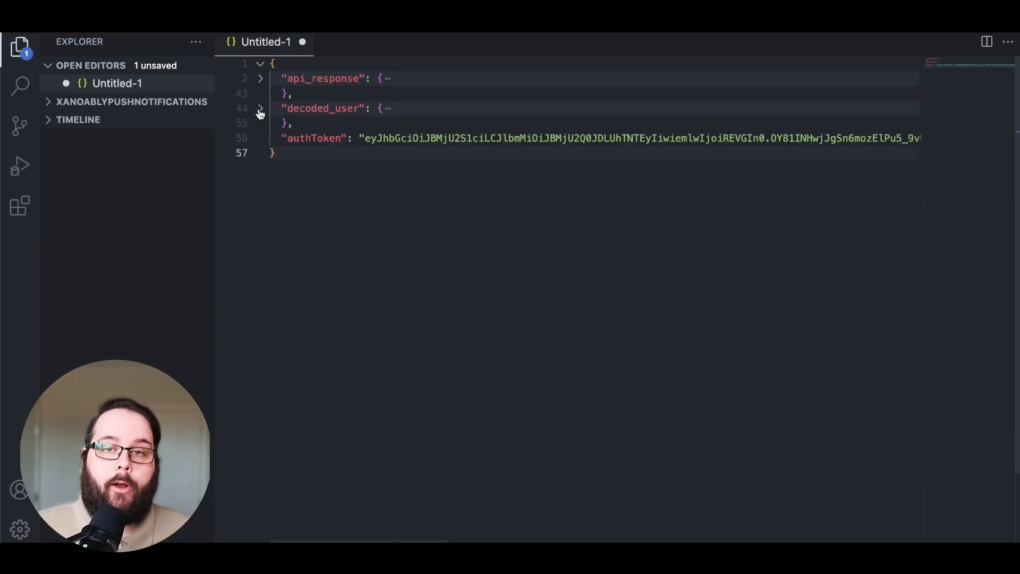
{"action": "left_click", "coordinate": [260, 112]}
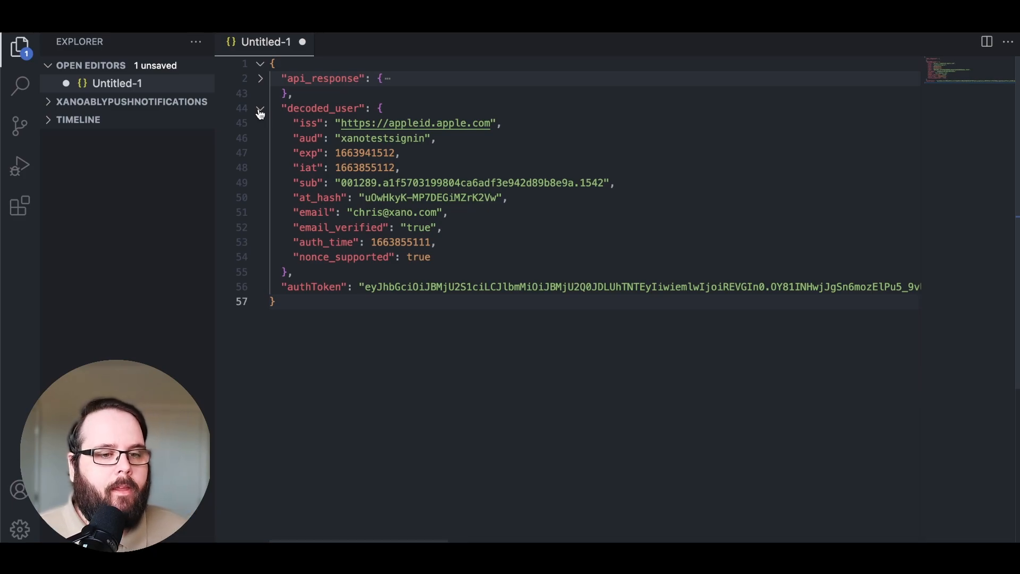
{"action": "left_click_drag", "start_coordinate": [354, 213], "coordinate": [438, 212]}
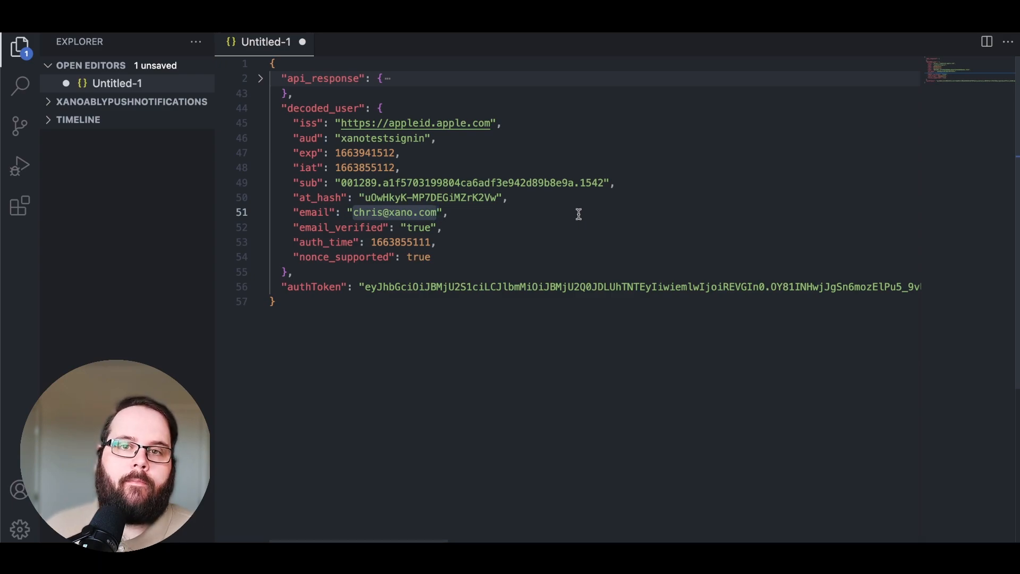
- Switch to Xano and require authentication on the GET /auth-test endpoint, saving the query settings
{"action": "key", "text": "super+alt+bracketleft"}
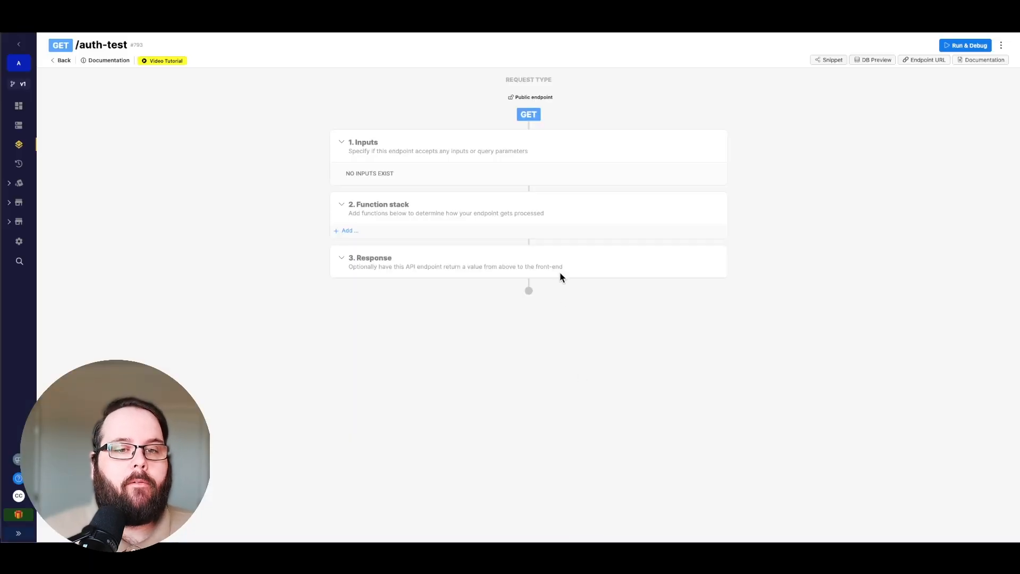
{"action": "left_click", "coordinate": [540, 99]}
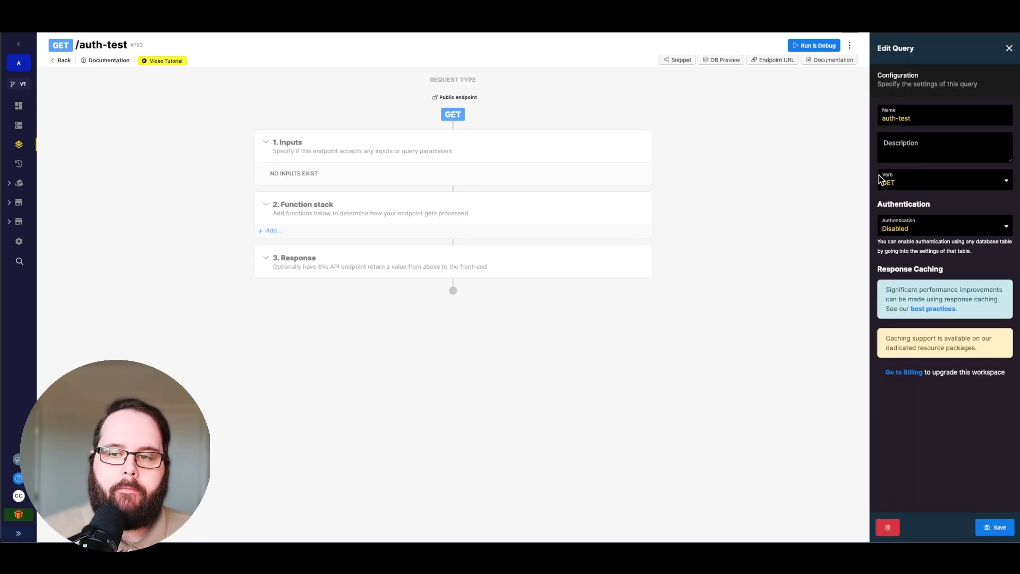
{"action": "left_click", "coordinate": [924, 228]}
{"action": "left_click", "coordinate": [920, 237]}
{"action": "left_click", "coordinate": [987, 527]}
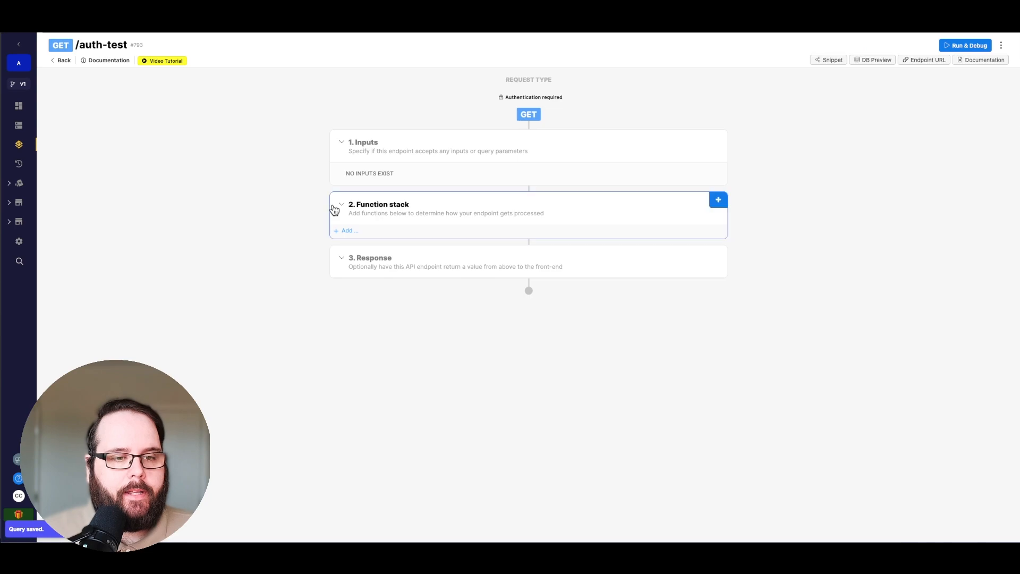
- Add a Query all Records database function on the authed table to the /auth-test function stack and save it
{"action": "left_click", "coordinate": [335, 231]}
{"action": "left_click", "coordinate": [897, 108]}
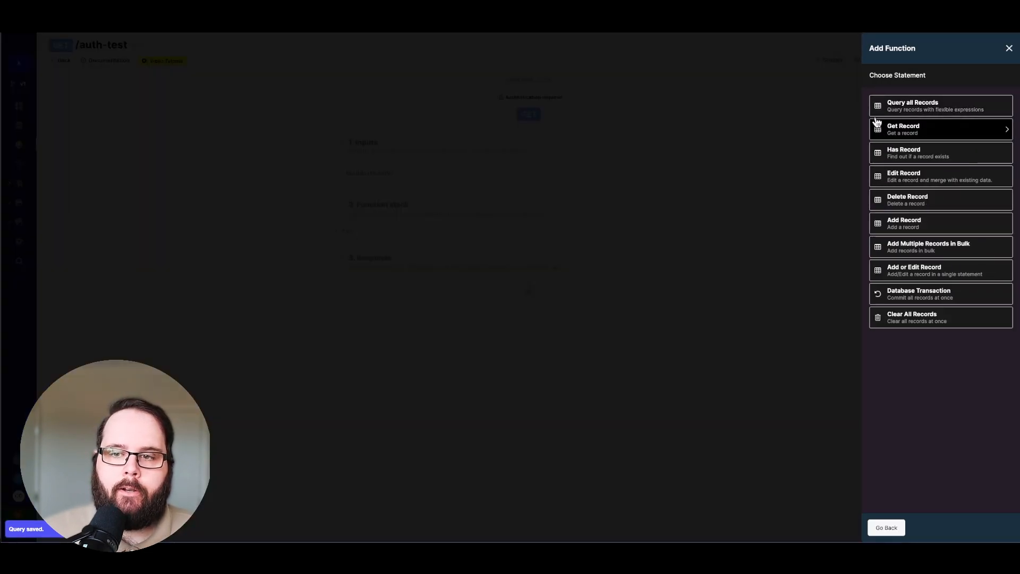
{"action": "left_click", "coordinate": [871, 121]}
{"action": "left_click", "coordinate": [918, 105]}
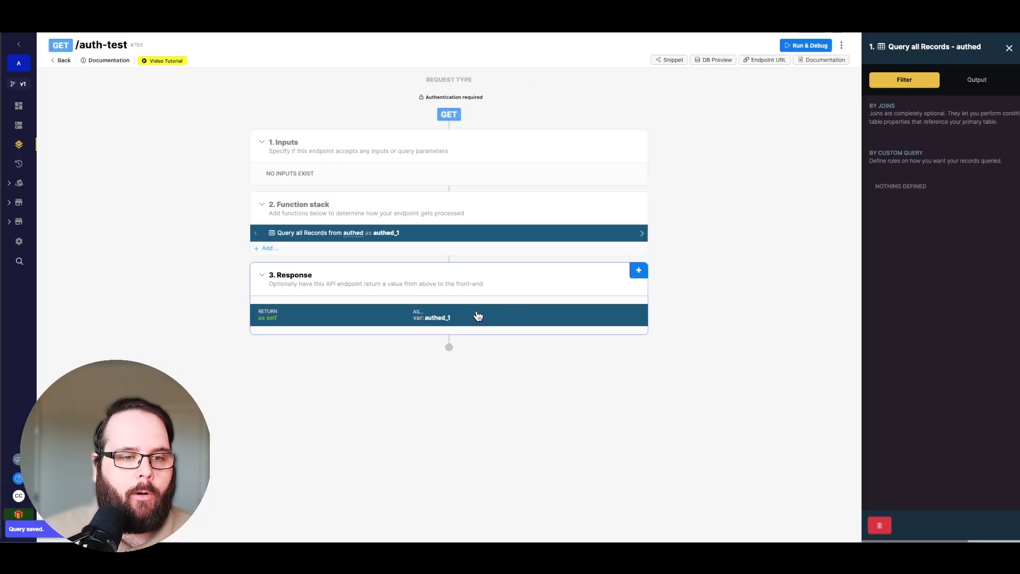
{"action": "left_click", "coordinate": [995, 528]}
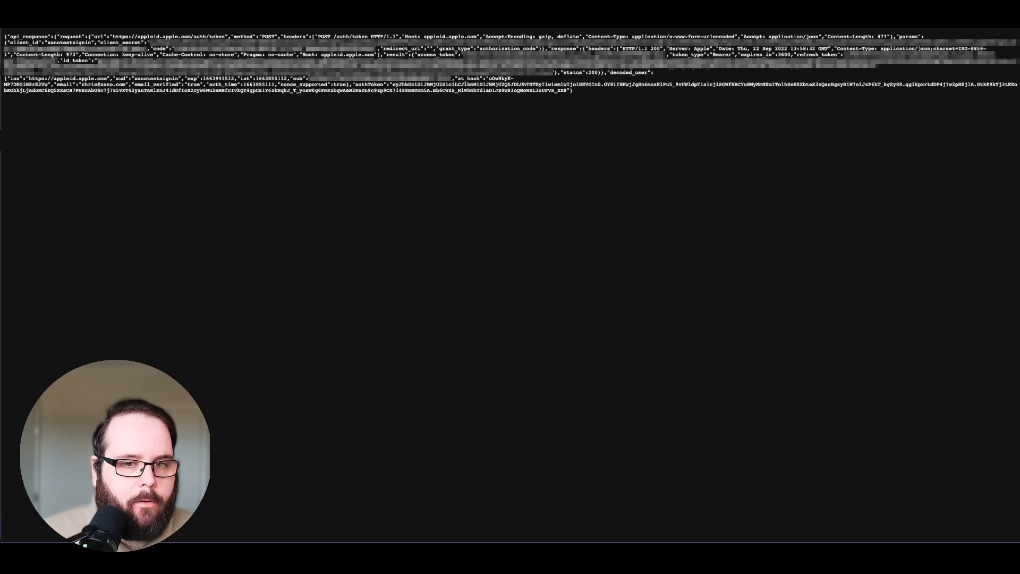
- Copy the authToken from the returned sign-in JSON, paste it as the /auth-test debugger's Auth Token, and run the endpoint
{"action": "right_click", "coordinate": [510, 91]}
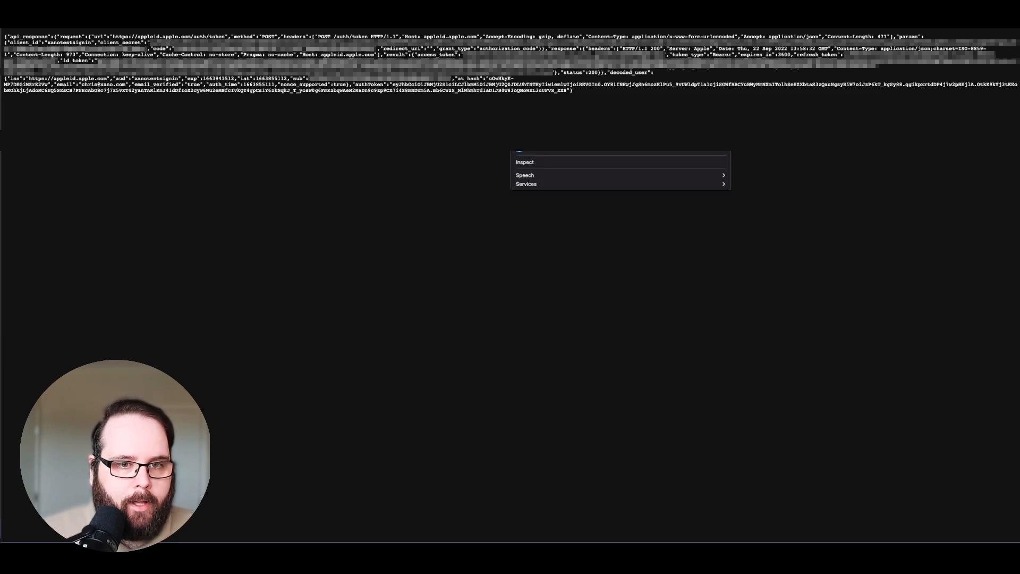
{"action": "left_click", "coordinate": [525, 109]}
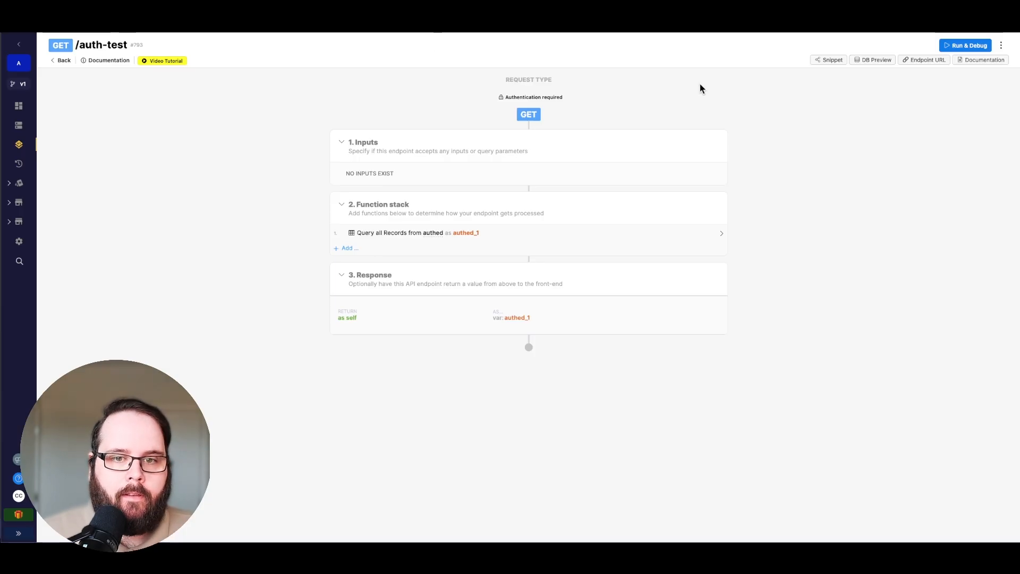
{"action": "left_click", "coordinate": [964, 42]}
{"action": "right_click", "coordinate": [852, 178]}
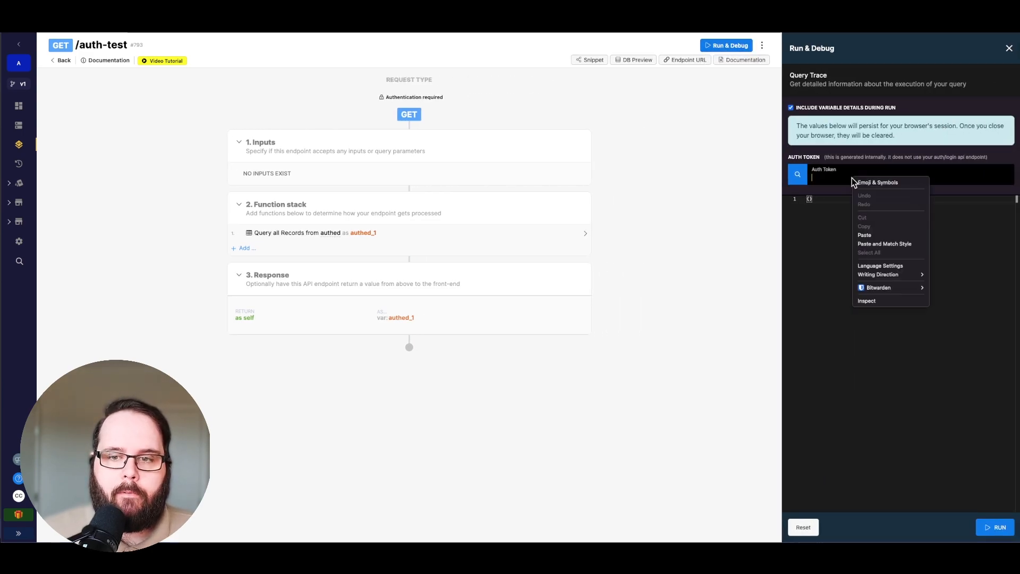
{"action": "left_click", "coordinate": [876, 231]}
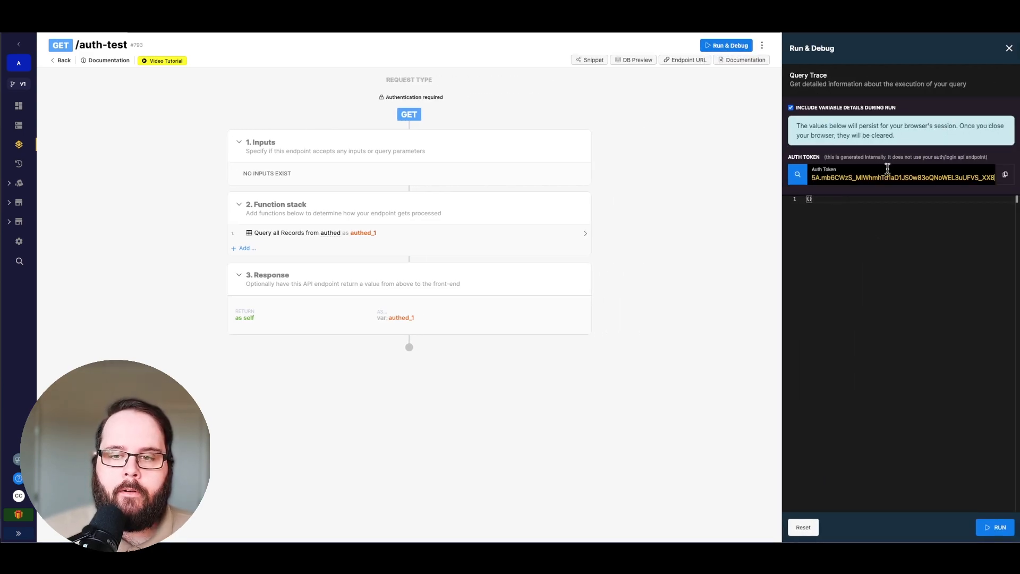
{"action": "left_click", "coordinate": [995, 527]}
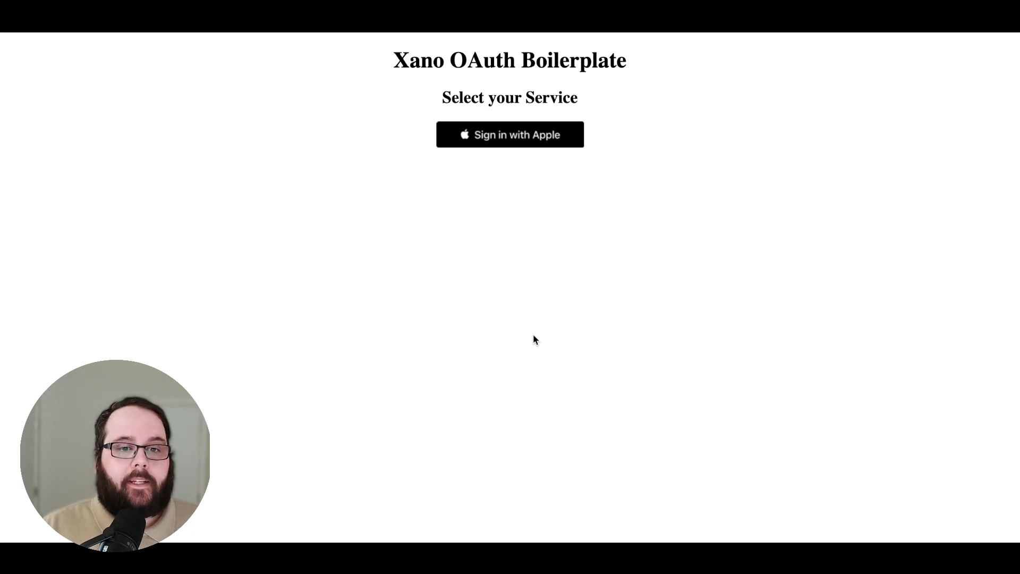
- Sign in with Apple from the Xano OAuth Boilerplate page using the account's Apple ID and continue to Xano Test Sign In
{"action": "left_click", "coordinate": [549, 138]}
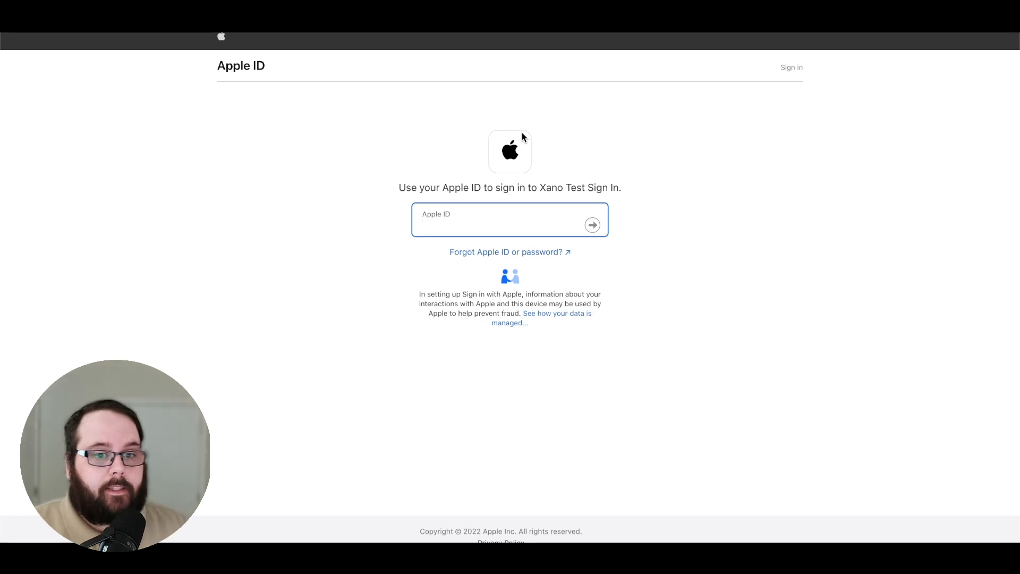
{"action": "type", "text": "ch"}
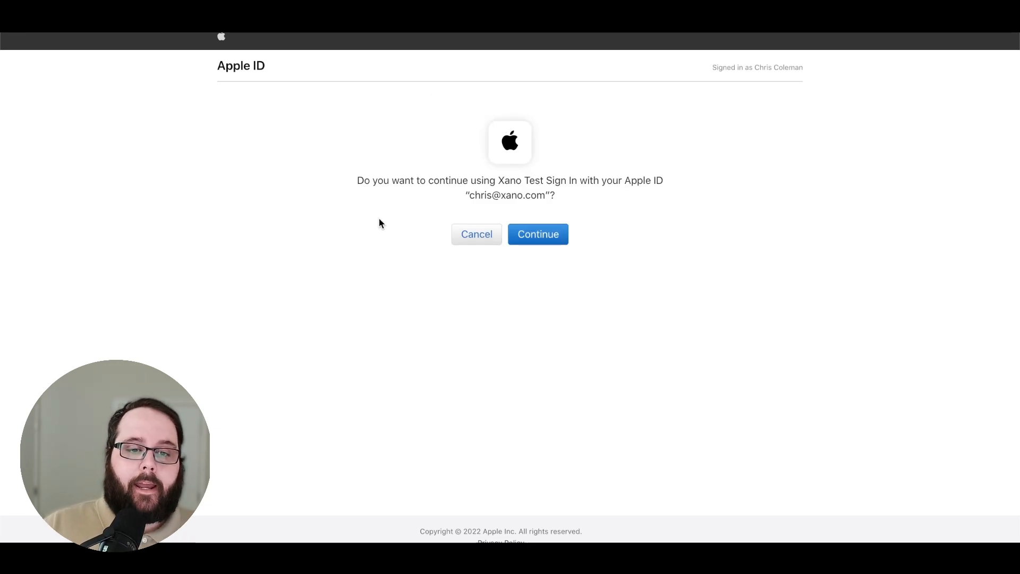
{"action": "left_click", "coordinate": [546, 241]}
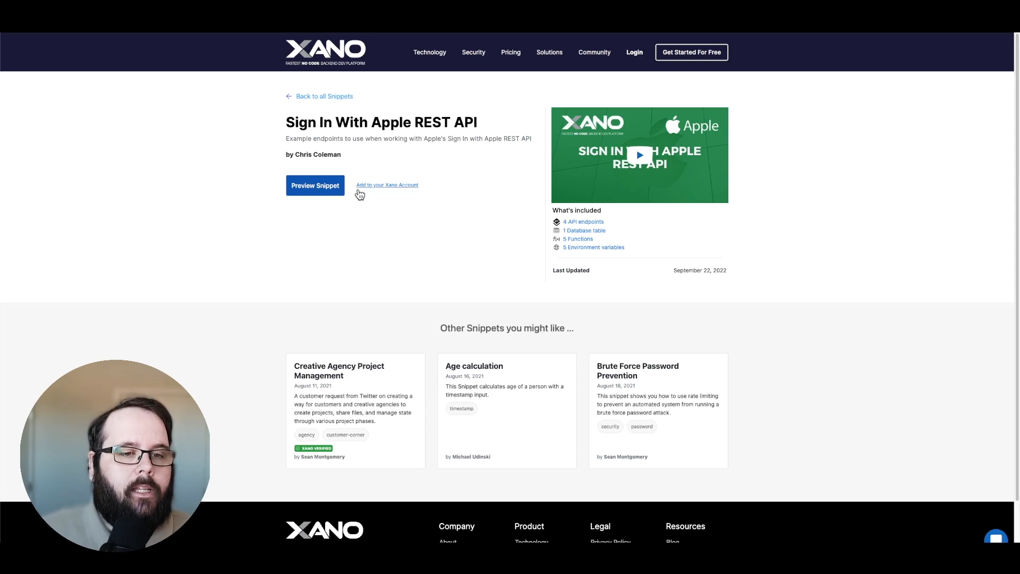
- Log in with Google on the Sign In With Apple REST API snippet page and add the snippet to the Free Instance
{"action": "left_click", "coordinate": [405, 187]}
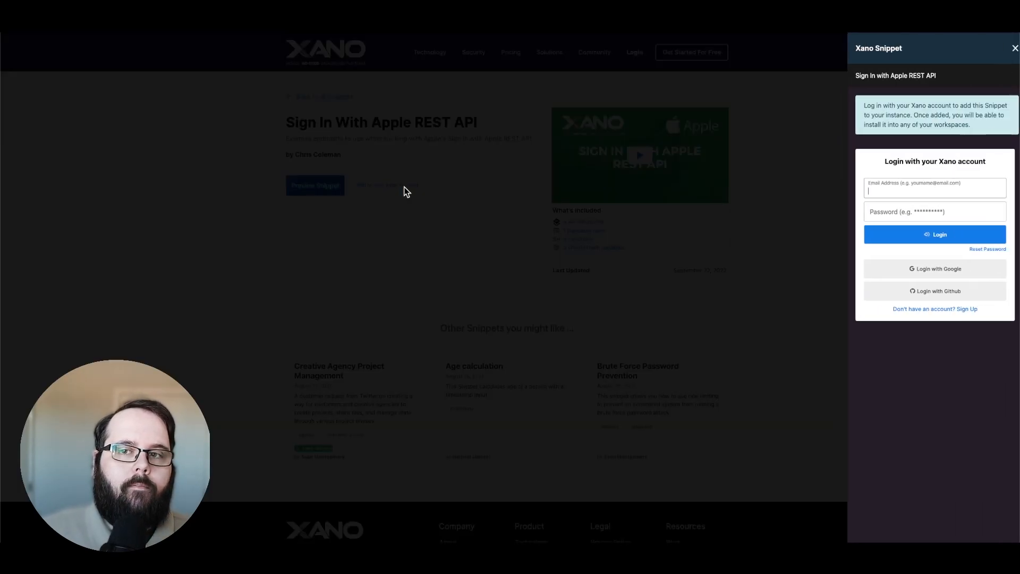
{"action": "left_click", "coordinate": [916, 268]}
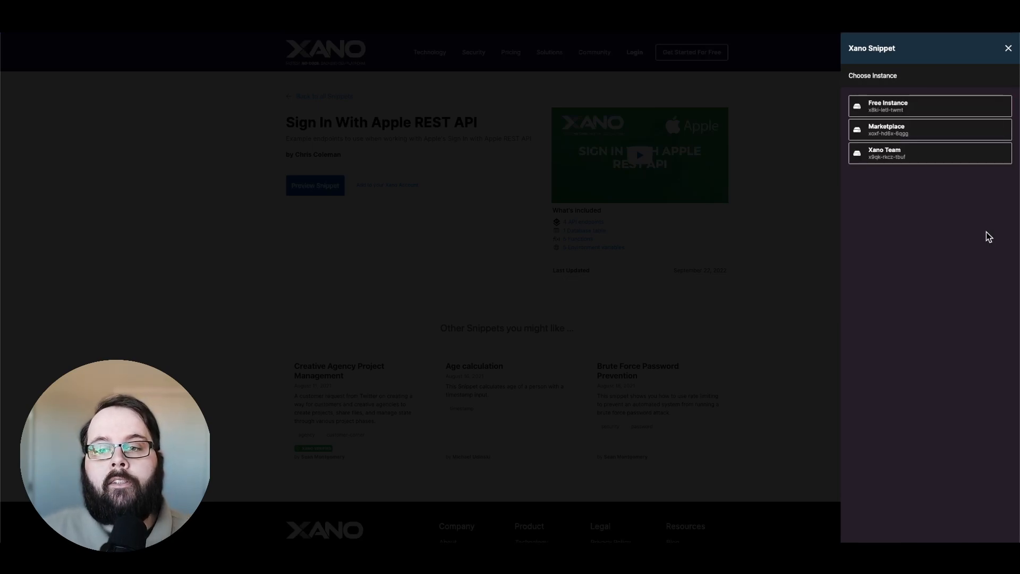
{"action": "left_click", "coordinate": [931, 105]}
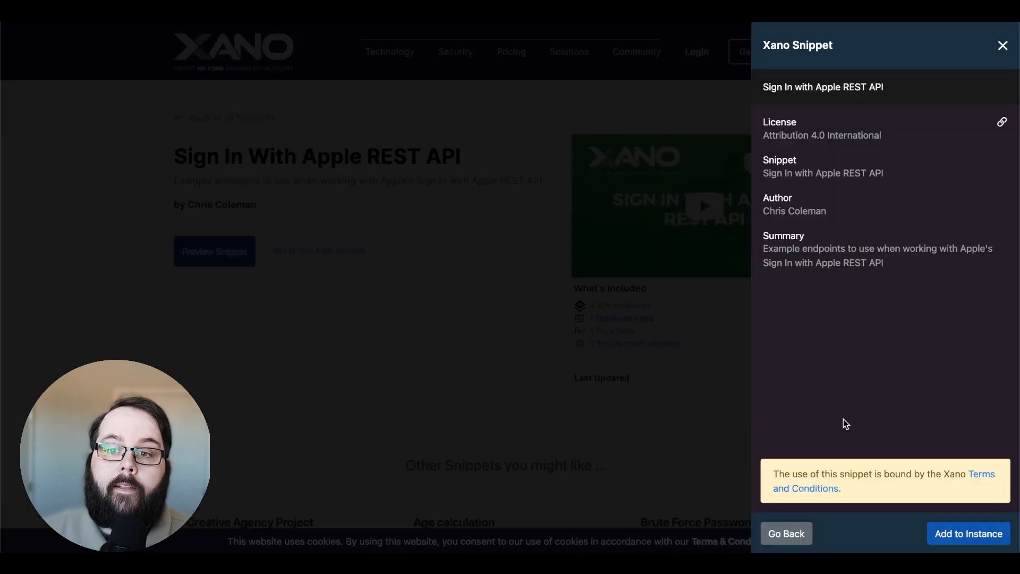
{"action": "left_click", "coordinate": [962, 531]}
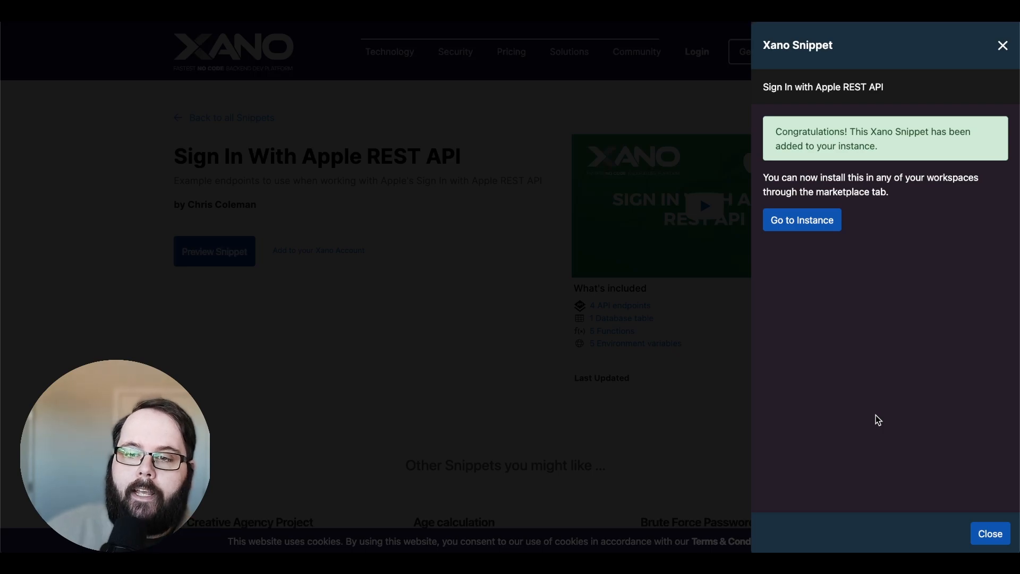
- Go to the instance and install the purchased Sign In with Apple REST API snippet in the workspace
{"action": "left_click", "coordinate": [806, 222]}
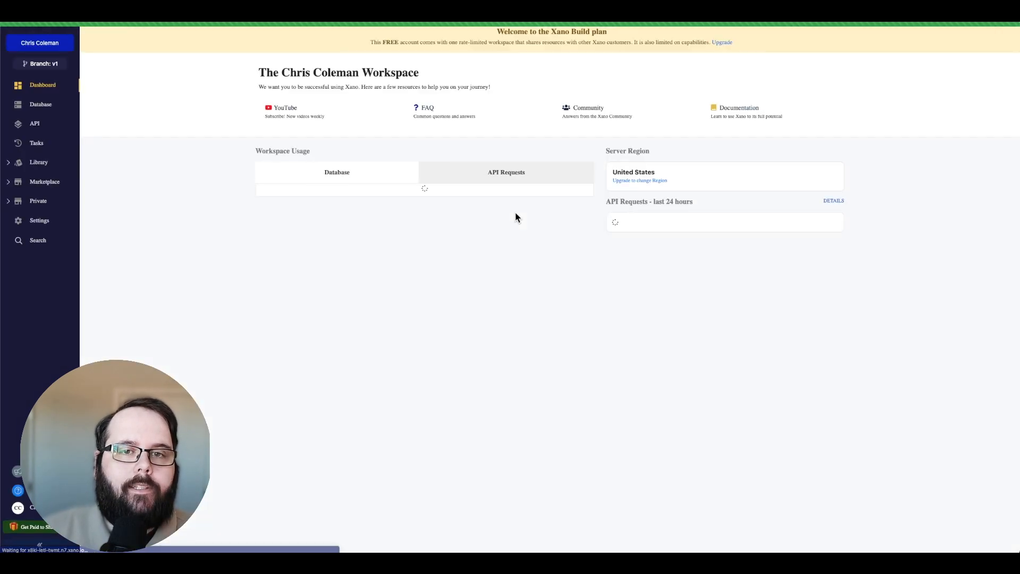
{"action": "left_click", "coordinate": [44, 182]}
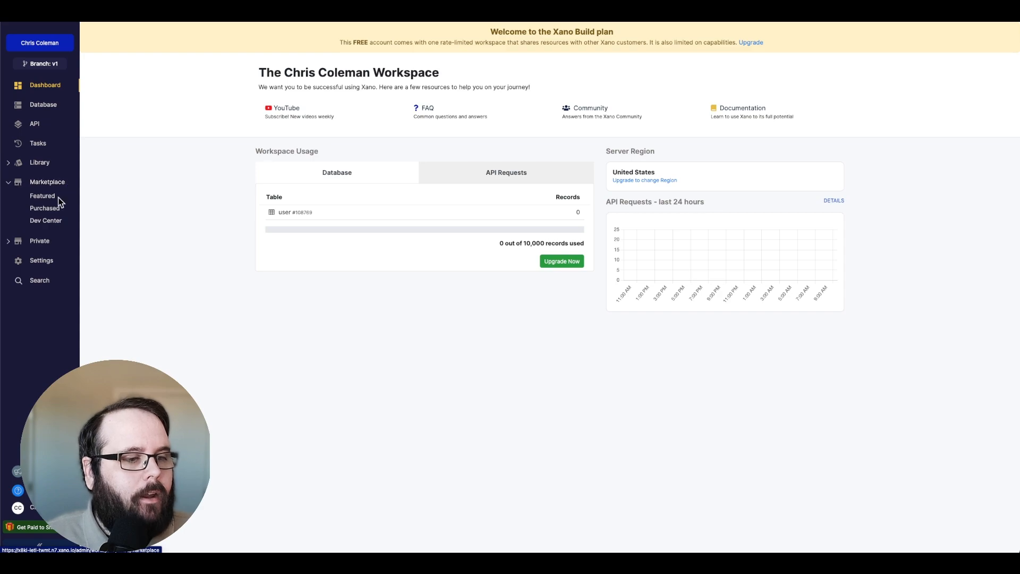
{"action": "left_click", "coordinate": [57, 208]}
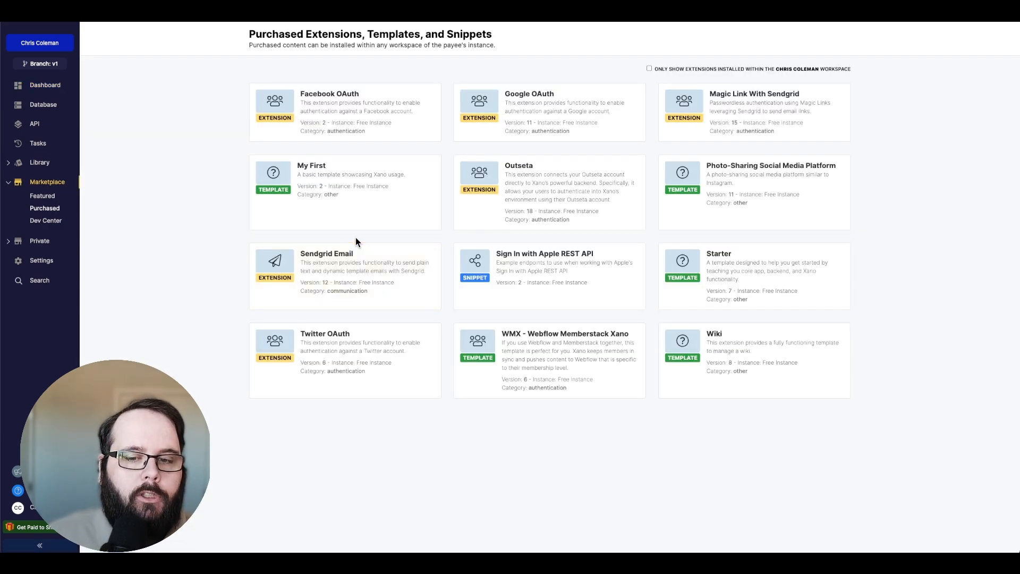
{"action": "left_click", "coordinate": [600, 279]}
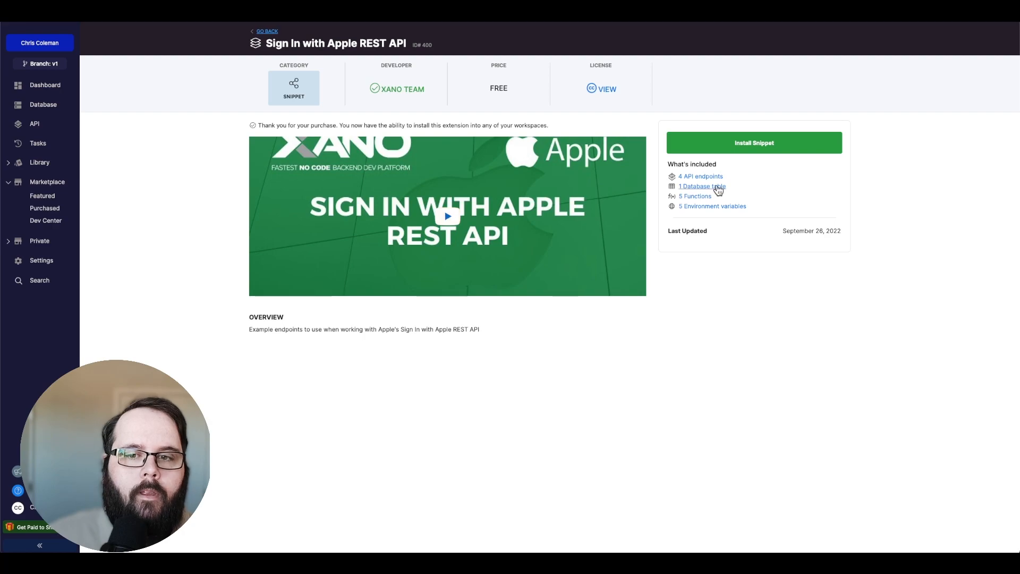
{"action": "left_click", "coordinate": [764, 148]}
{"action": "left_click", "coordinate": [995, 539]}
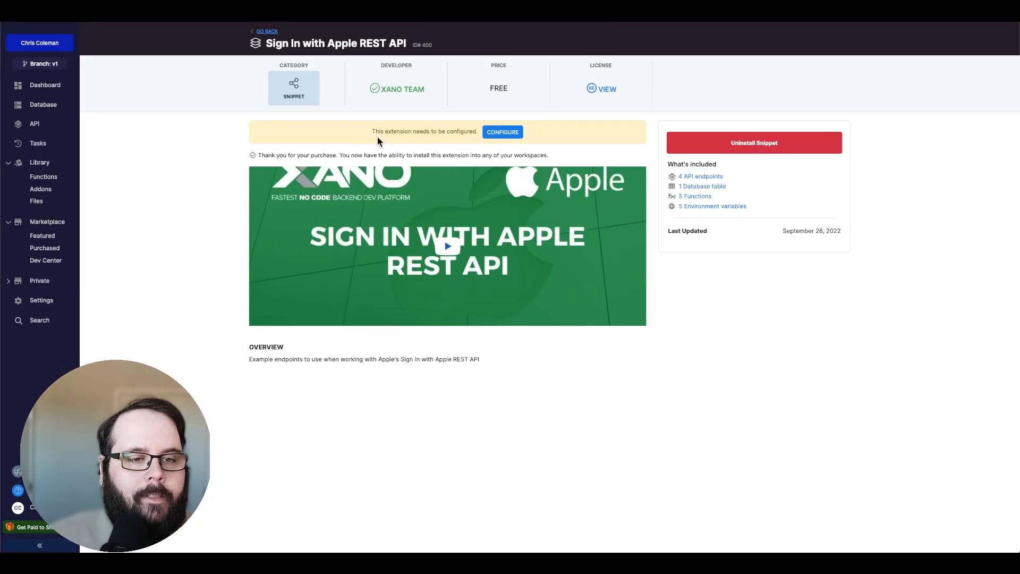
- Review the snippet's environment variable fields for the Apple service ID, key ID, scope, private key and team ID, leaving them unedited
{"action": "left_click", "coordinate": [509, 133]}
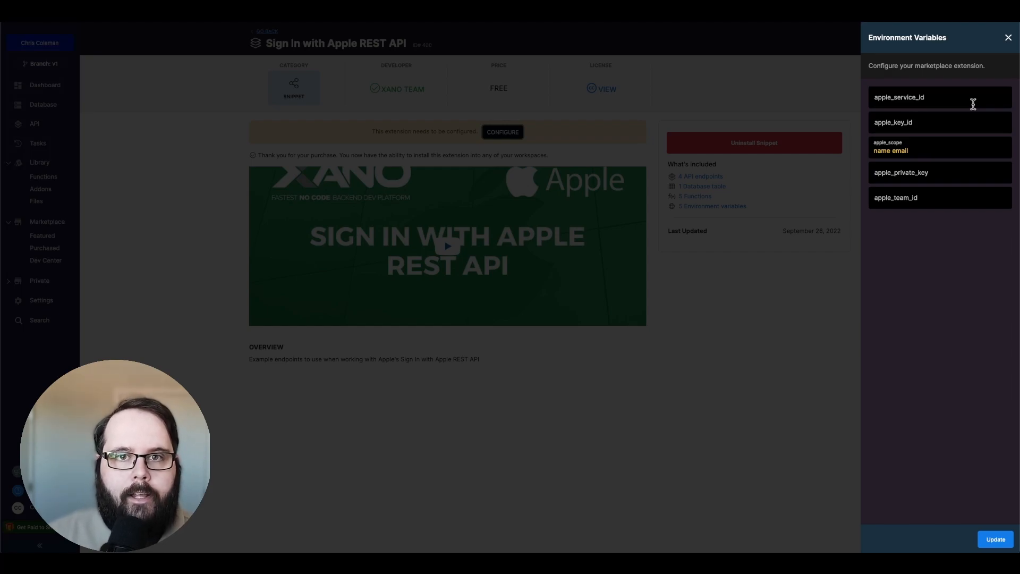
{"action": "left_click", "coordinate": [954, 177]}
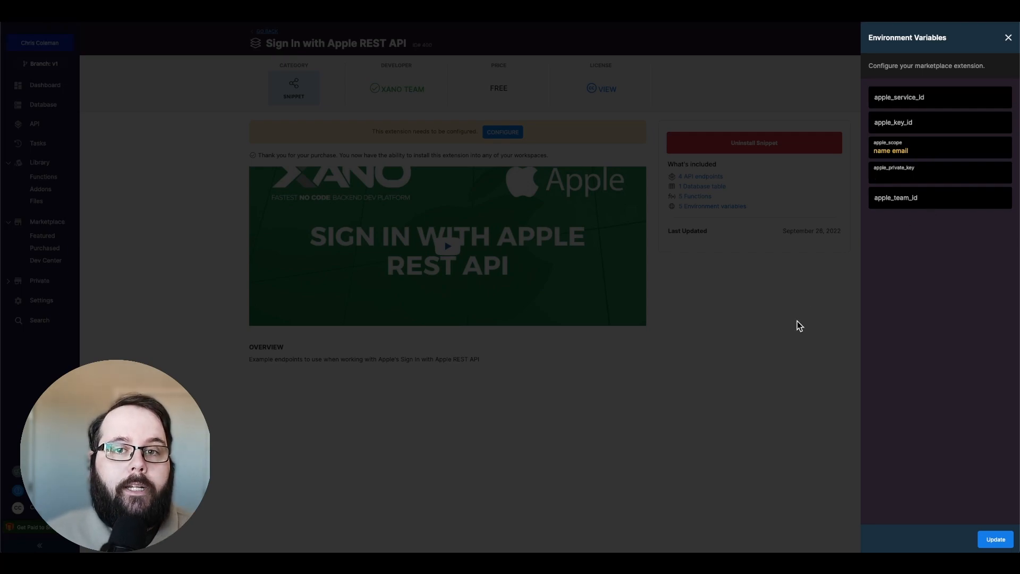
{"action": "left_click", "coordinate": [785, 334]}
- Examine the apple-oauth group's /oauth/apple/init endpoint and the snippet's user table with the apple_oauth field
{"action": "left_click", "coordinate": [21, 123]}
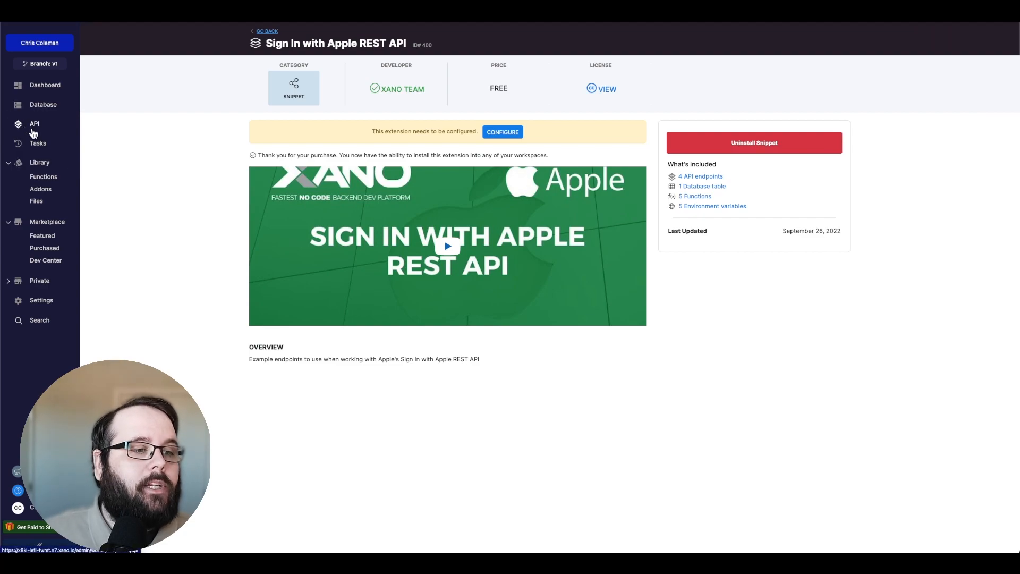
{"action": "left_click", "coordinate": [556, 115]}
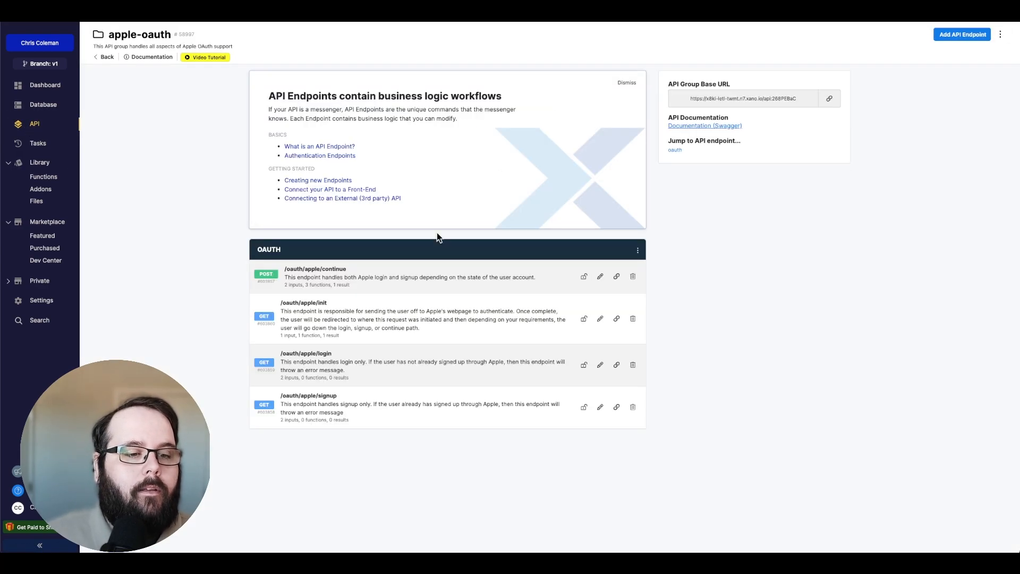
{"action": "left_click", "coordinate": [354, 325]}
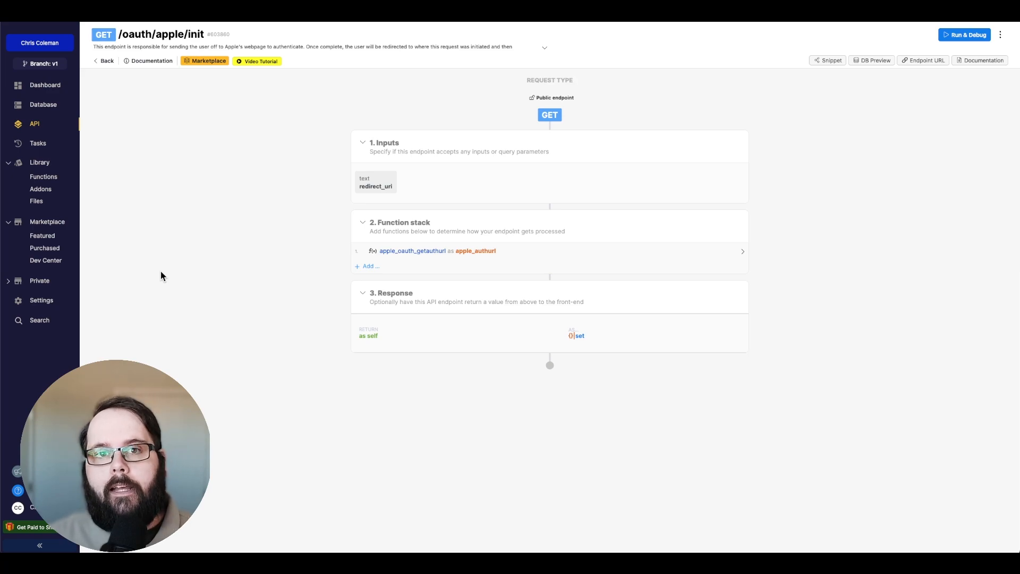
{"action": "left_click", "coordinate": [53, 111]}
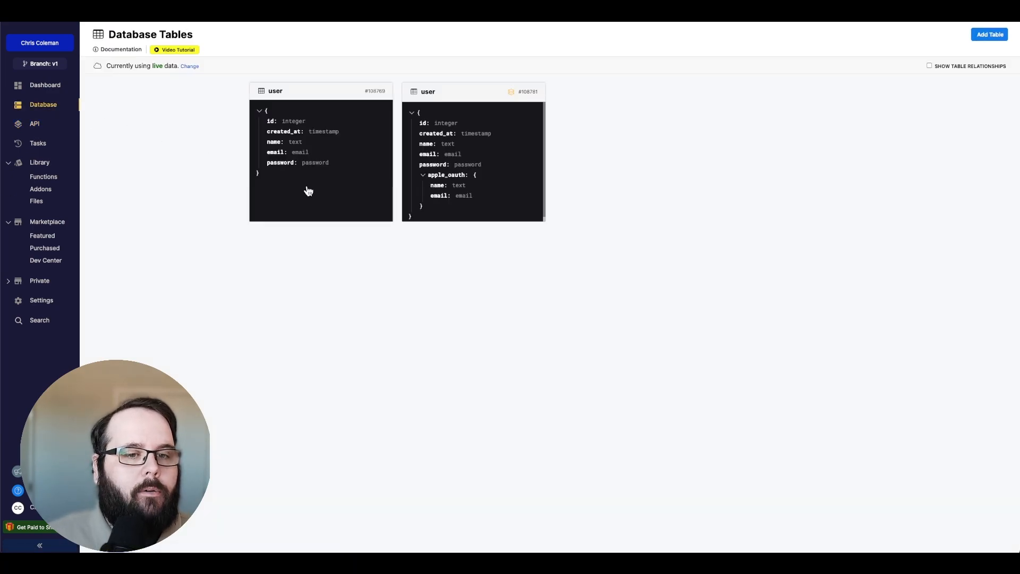
{"action": "left_click", "coordinate": [486, 212]}
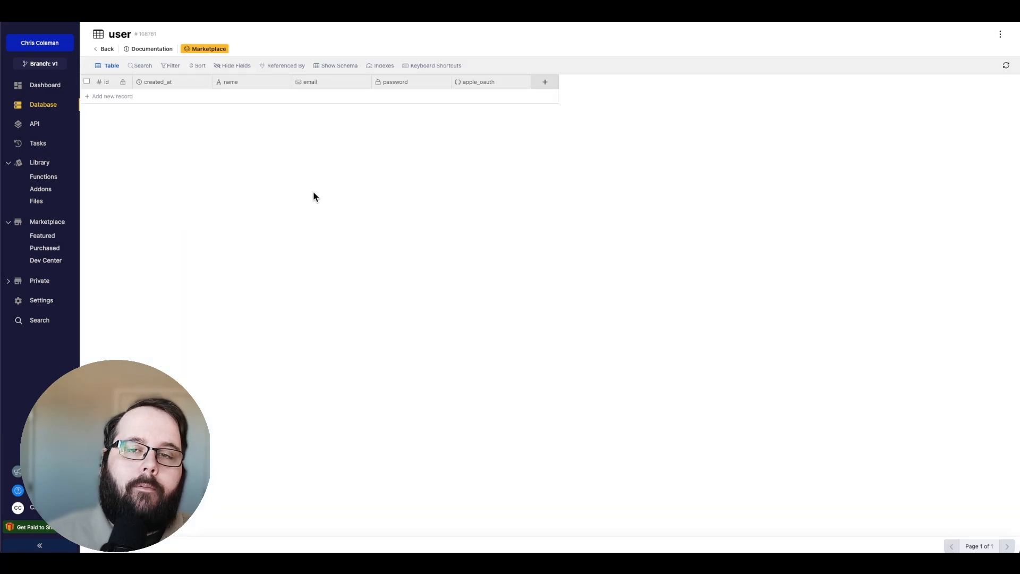